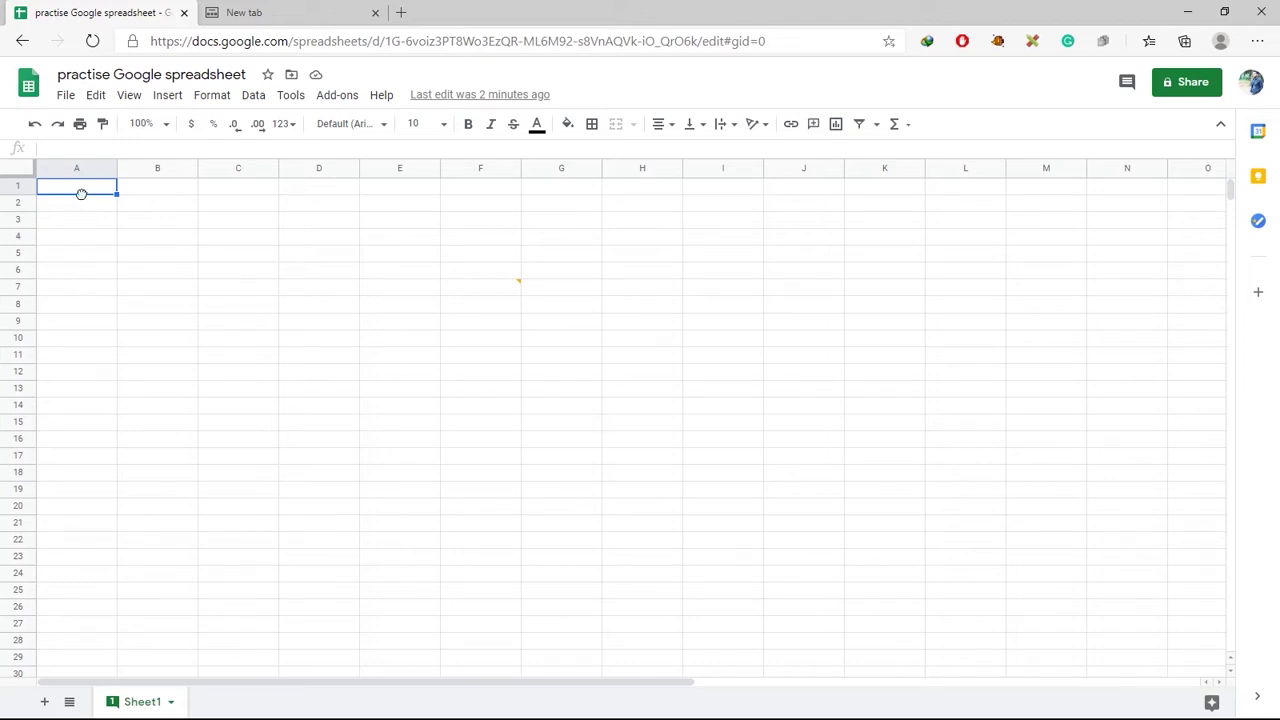
# Step: Enter the column headers Id, Name and Age in cells A1 to C1
pyautogui.doubleClick(86, 188)
pyautogui.write('Id')
pyautogui.click(143, 187)
pyautogui.write('Name')
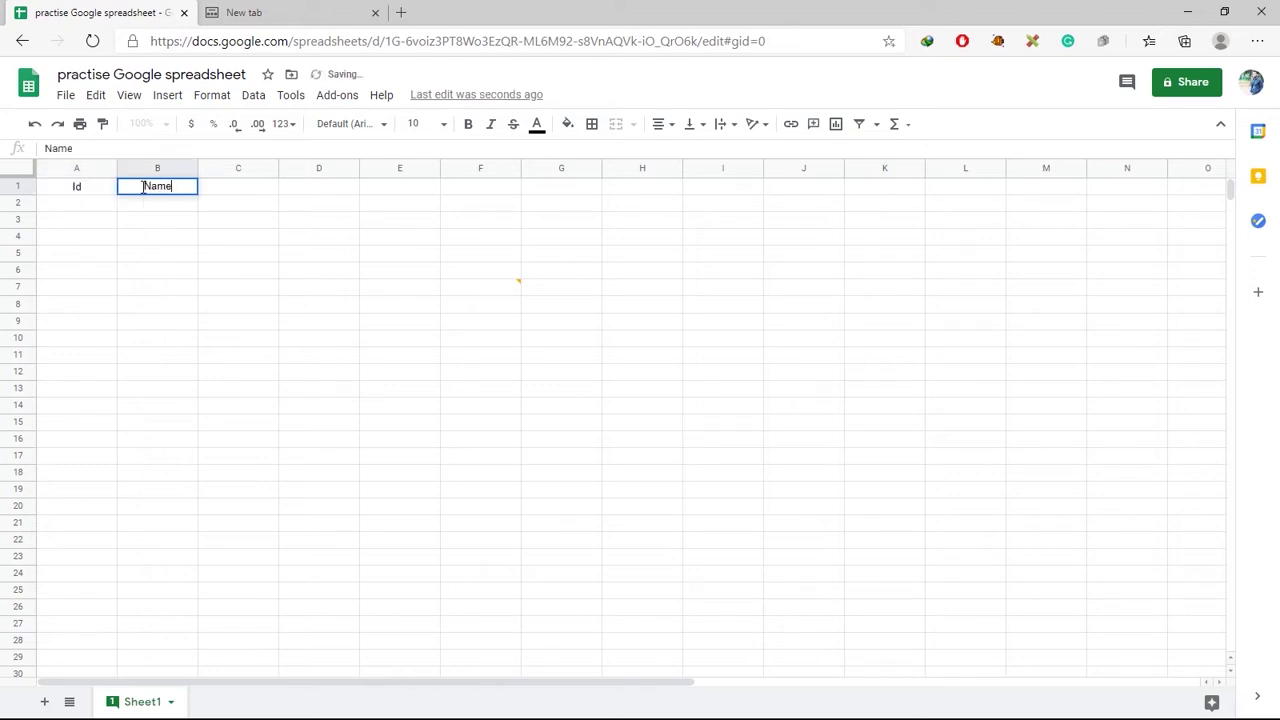
pyautogui.click(253, 187)
pyautogui.write('Age')
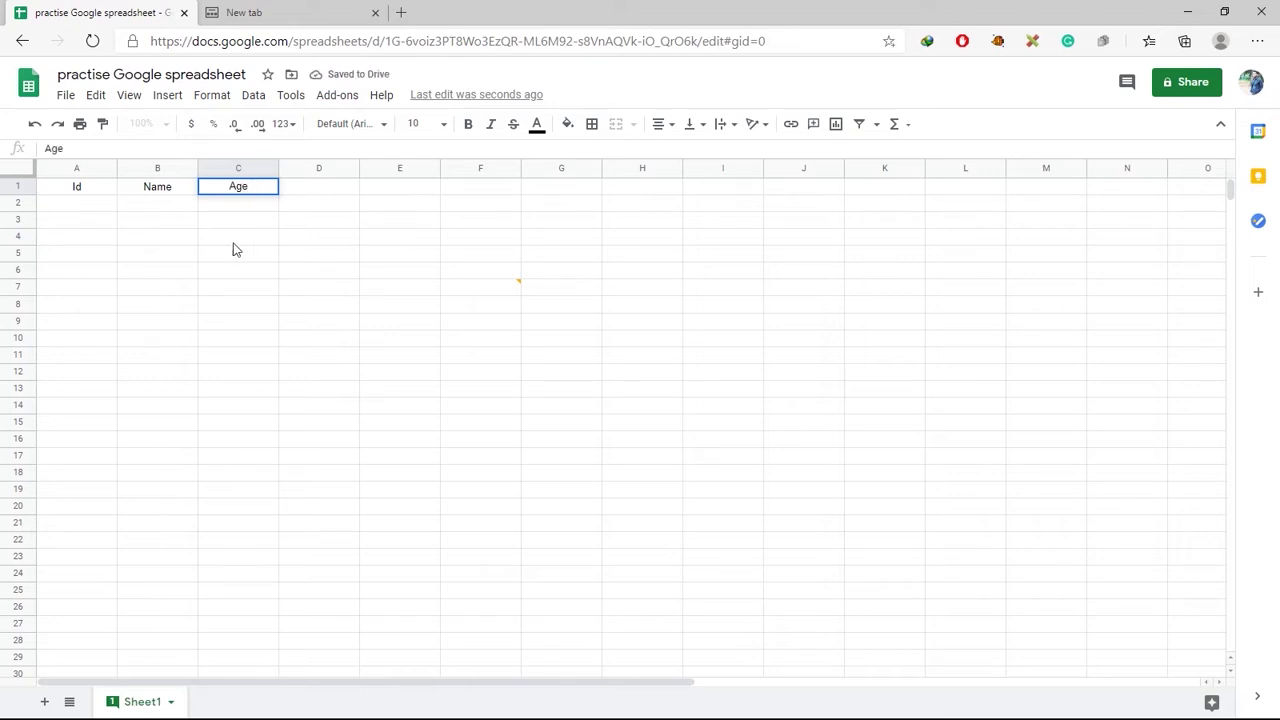
# Step: Fill the Id column with 01, 02, 03, 04 and 05 in cells A2 to A6
pyautogui.doubleClick(86, 204)
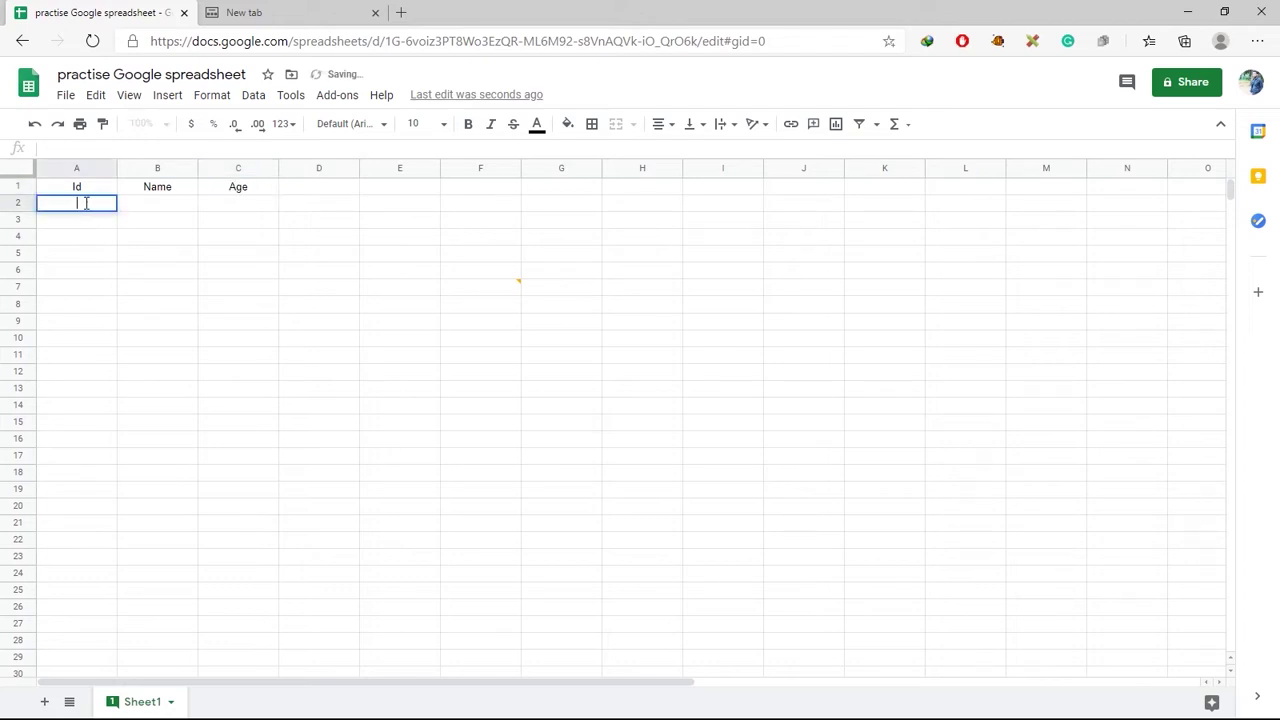
pyautogui.write('02')
pyautogui.press('BackSpace')
pyautogui.press('BackSpace')
pyautogui.write('01')
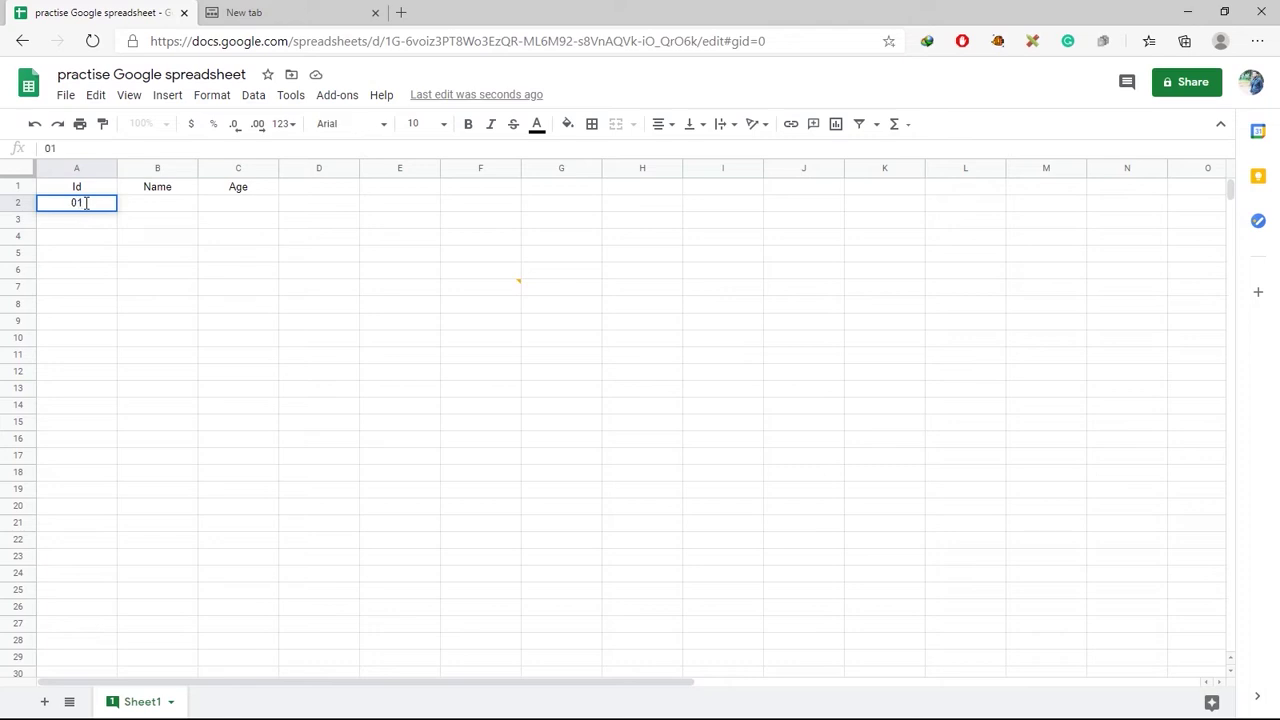
pyautogui.press('Return')
pyautogui.write('02')
pyautogui.press('Return')
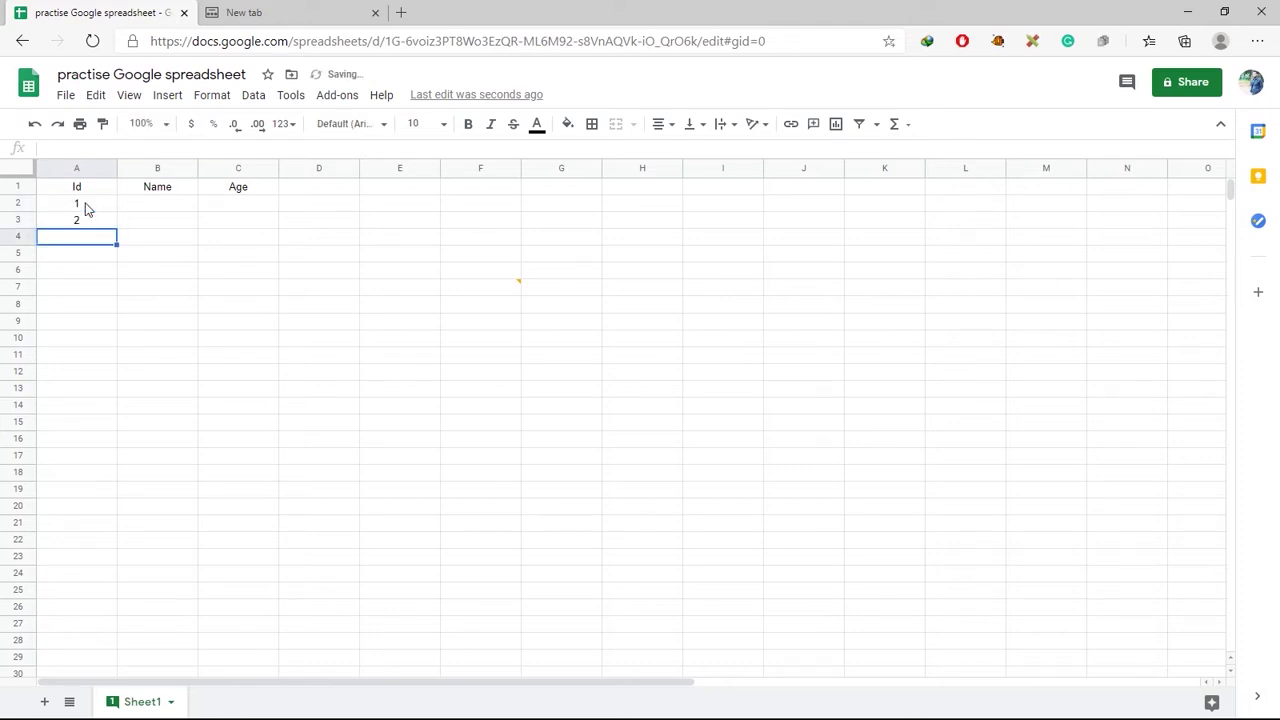
pyautogui.write('03')
pyautogui.press('Return')
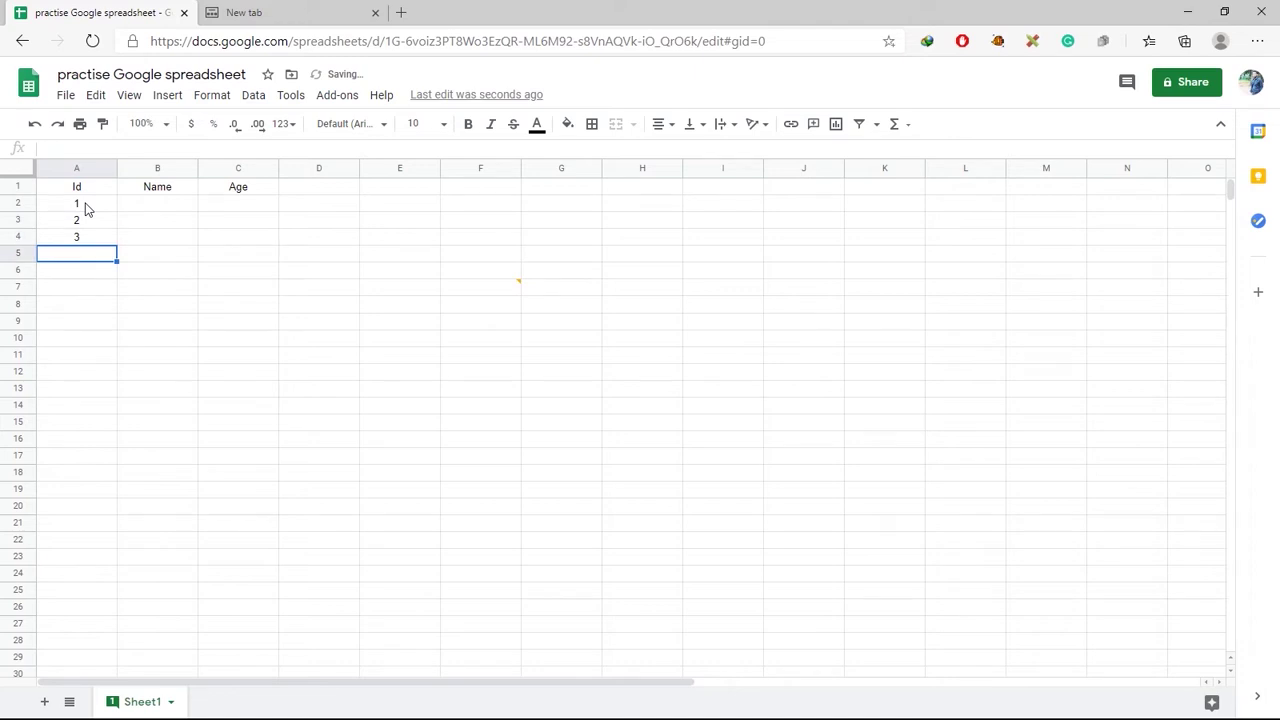
pyautogui.write('04')
pyautogui.press('Return')
pyautogui.write('05')
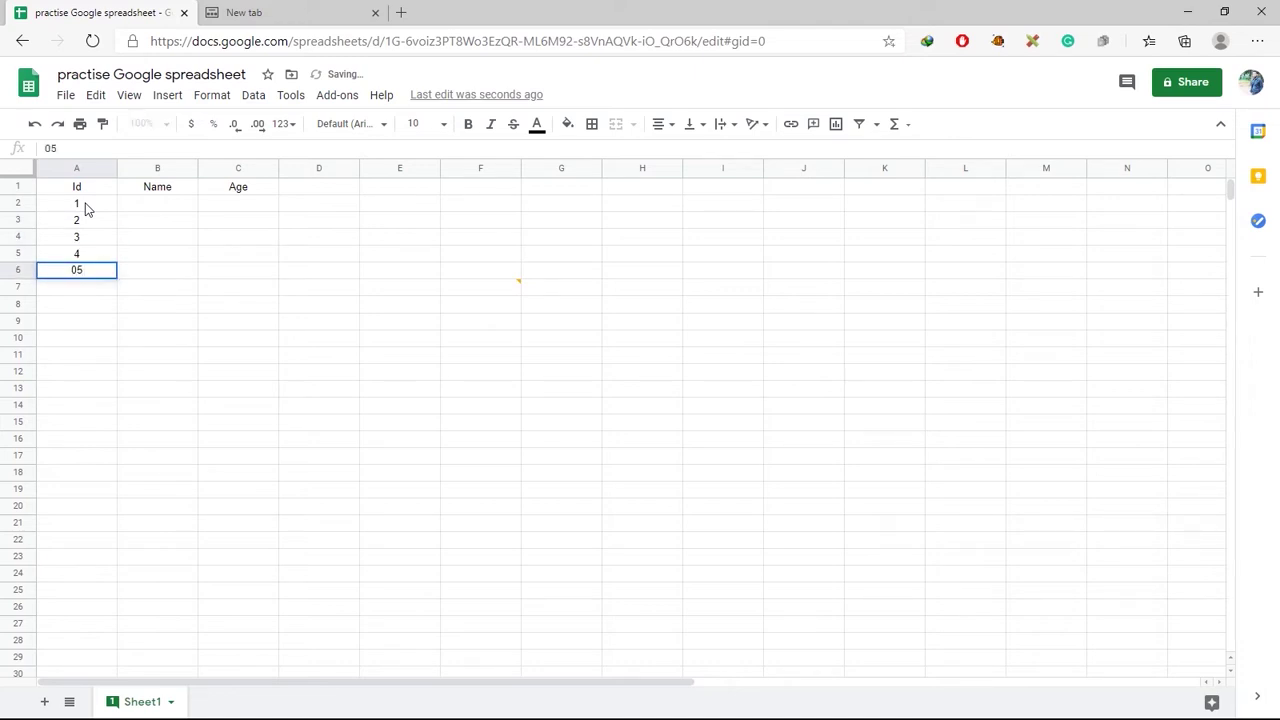
# Step: Fill the Name column with five people's first names in cells B2 to B6
pyautogui.click(157, 204)
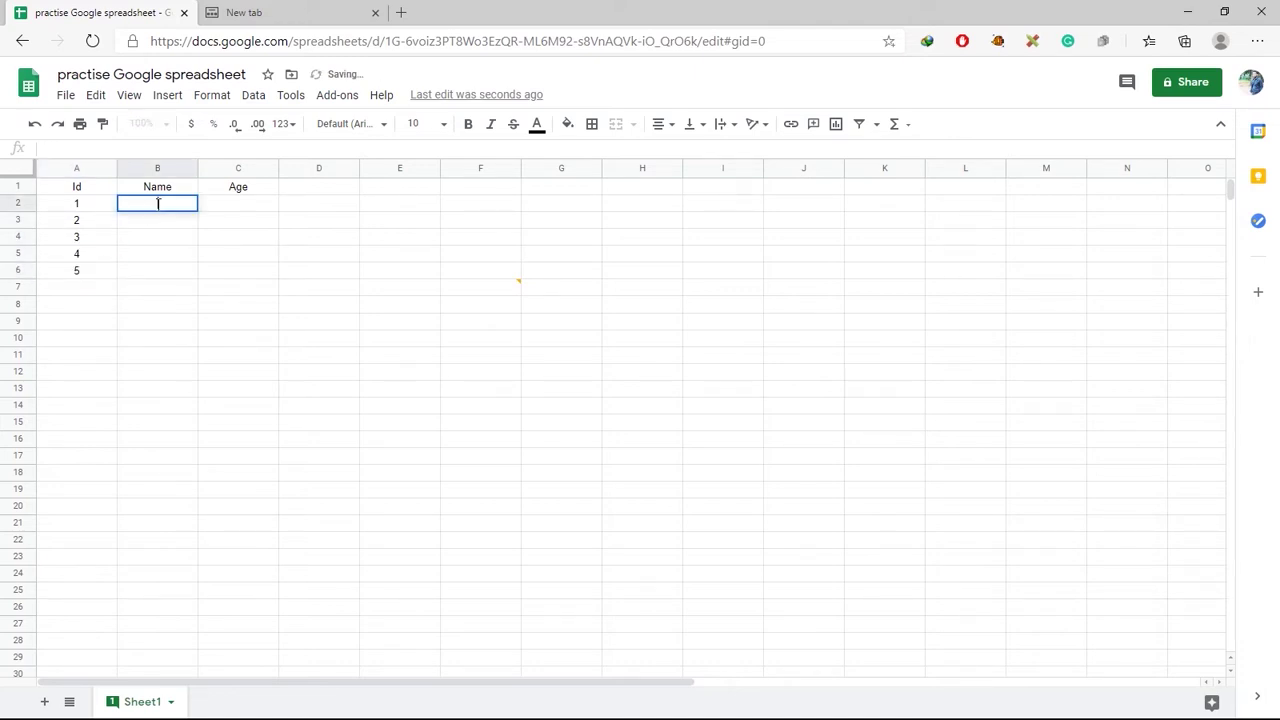
pyautogui.write('Sadip')
pyautogui.press('Return')
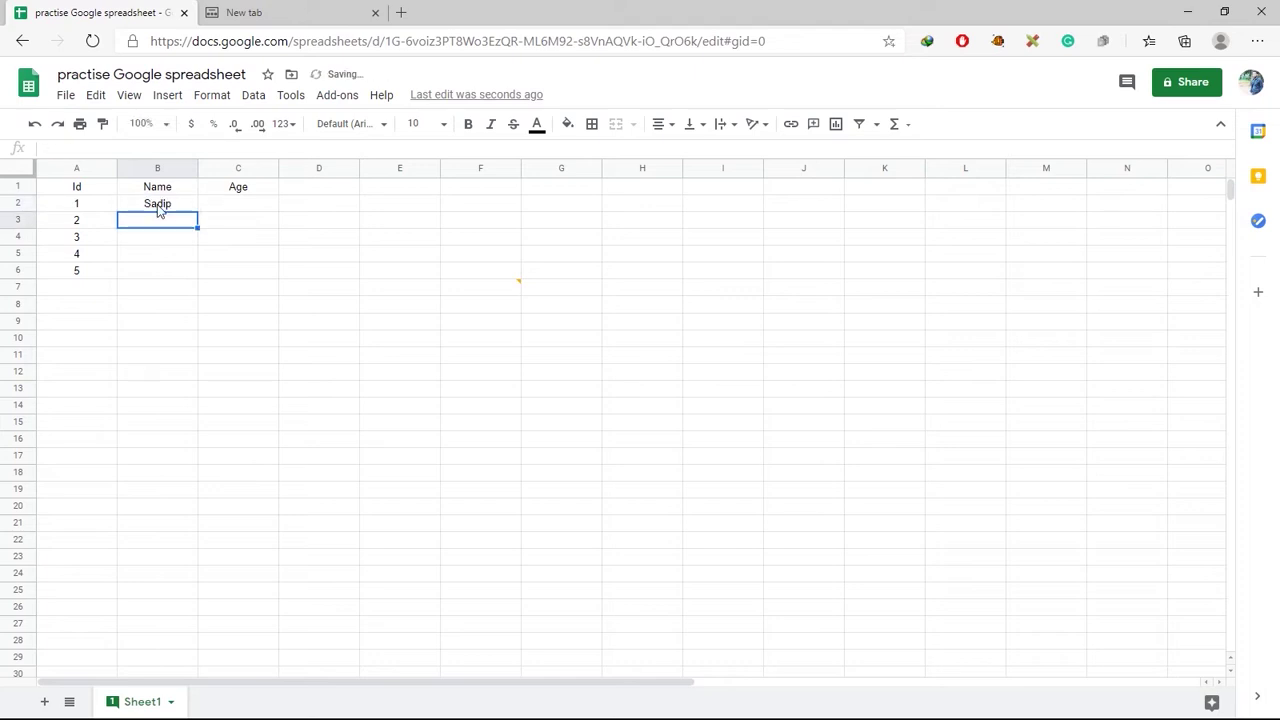
pyautogui.write('Sajib')
pyautogui.press('Return')
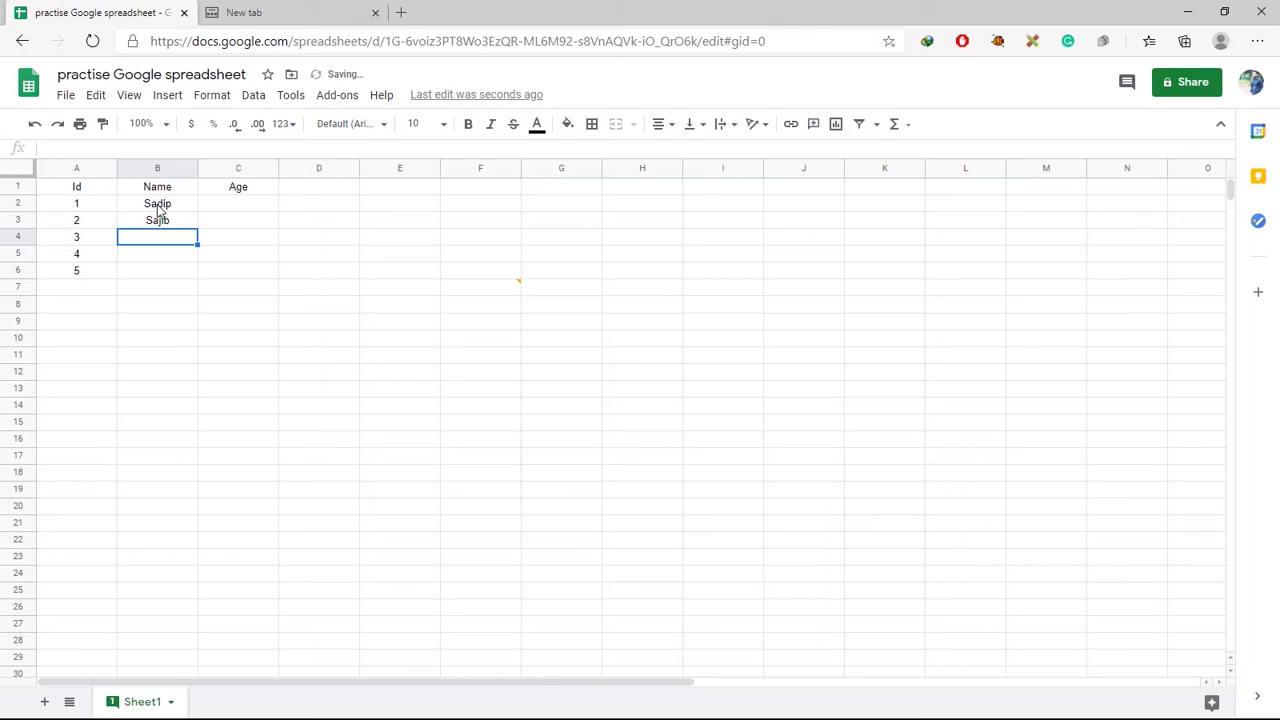
pyautogui.write('akash')
pyautogui.press('Return')
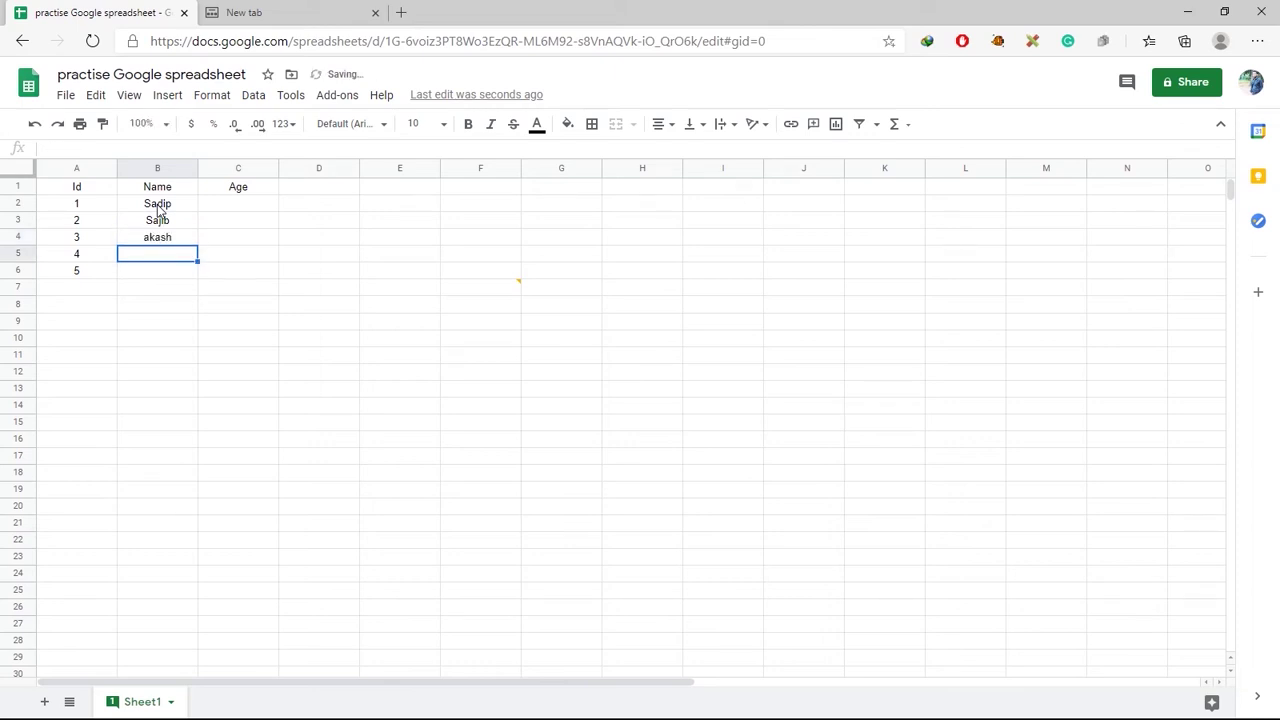
pyautogui.write('kamrul')
pyautogui.press('Return')
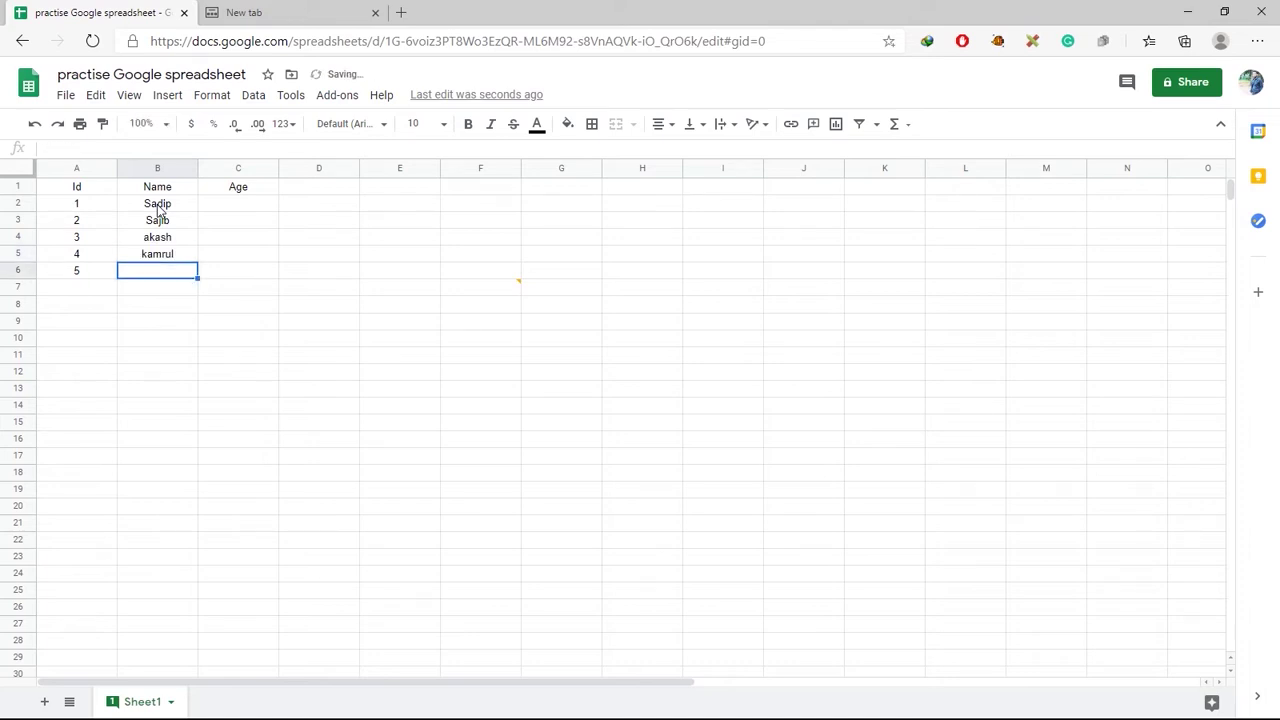
pyautogui.write('jony')
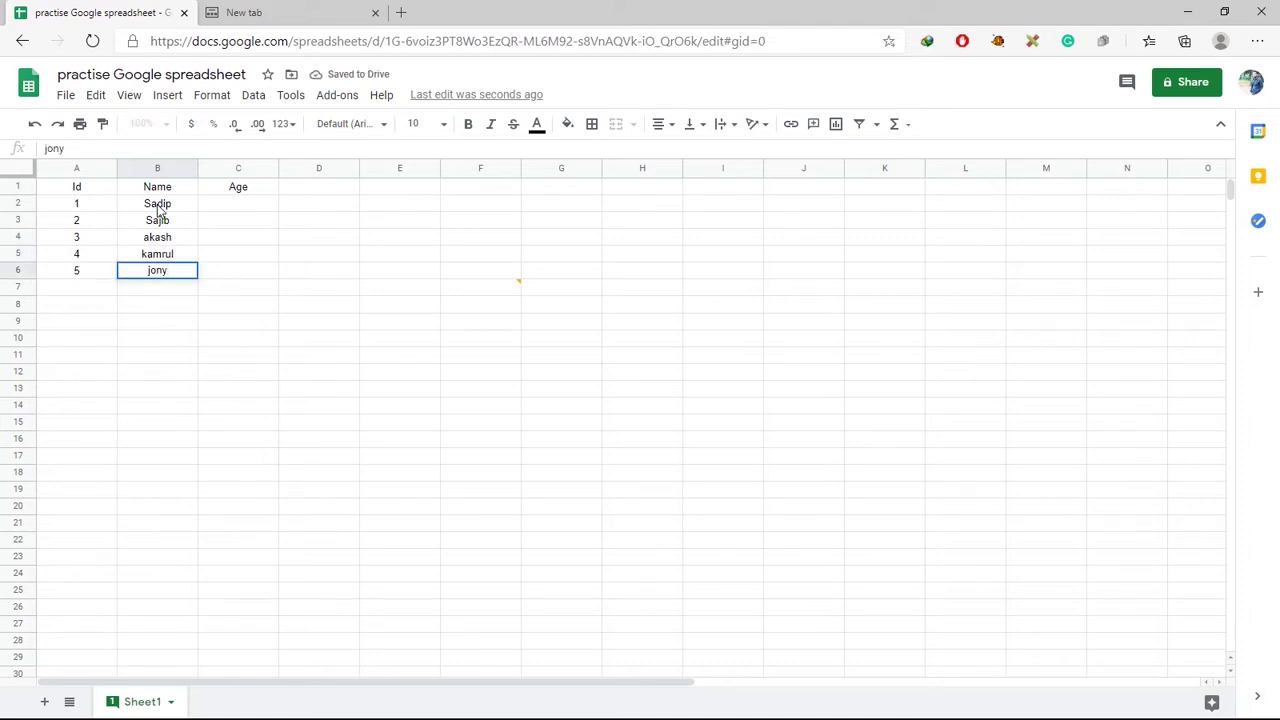
# Step: Fill the Age column with 12, 13, 17, 18 and 19 in cells C2 to C6
pyautogui.click(234, 203)
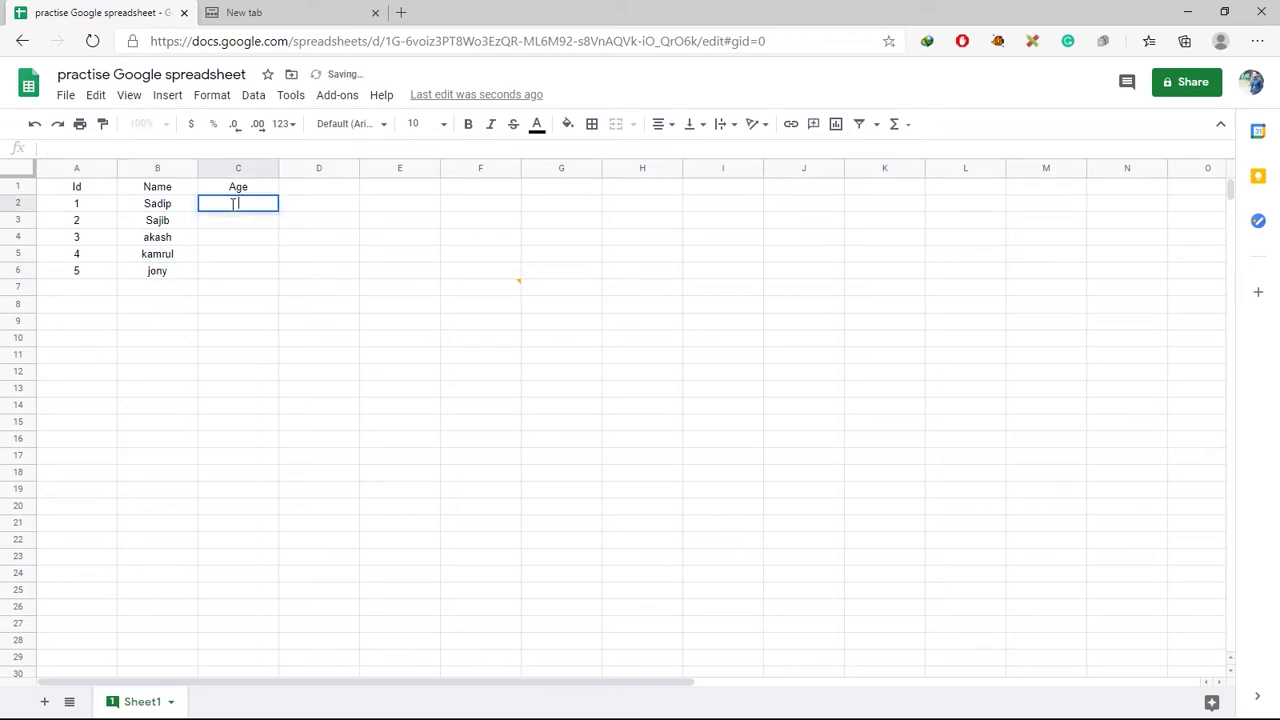
pyautogui.write('12')
pyautogui.press('Return')
pyautogui.write('13')
pyautogui.press('Return')
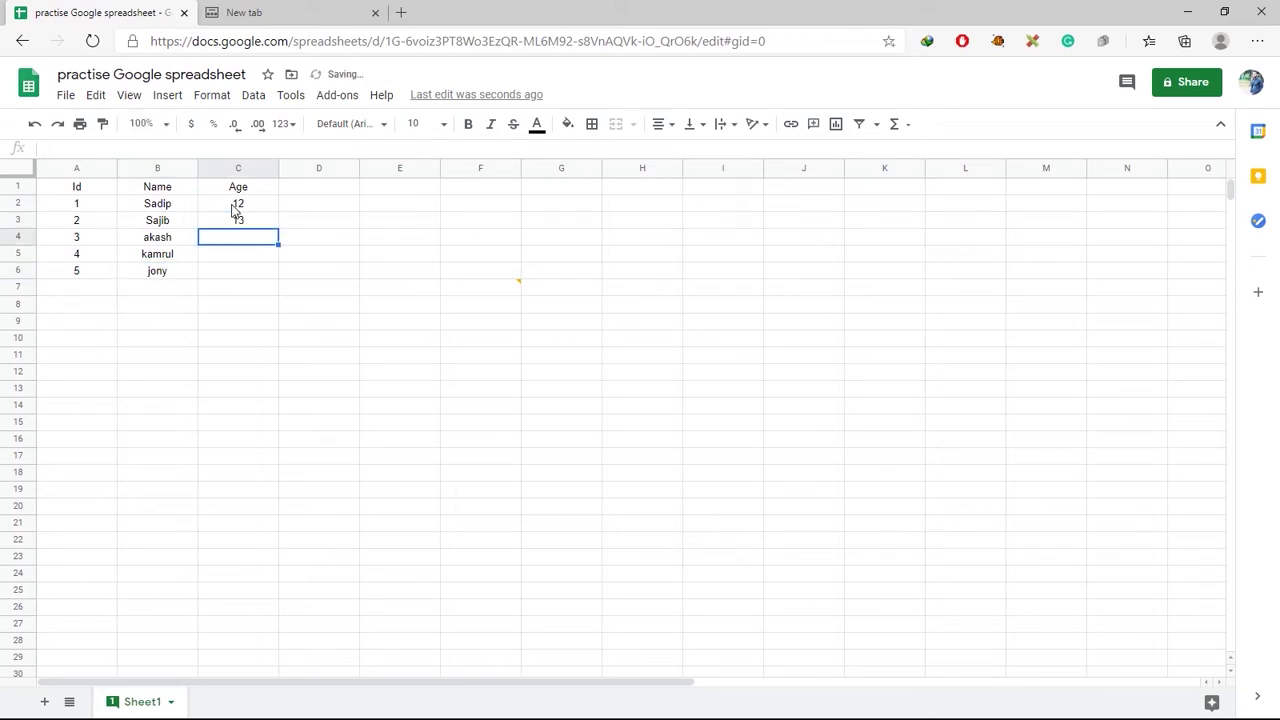
pyautogui.write('17')
pyautogui.press('Return')
pyautogui.write('18')
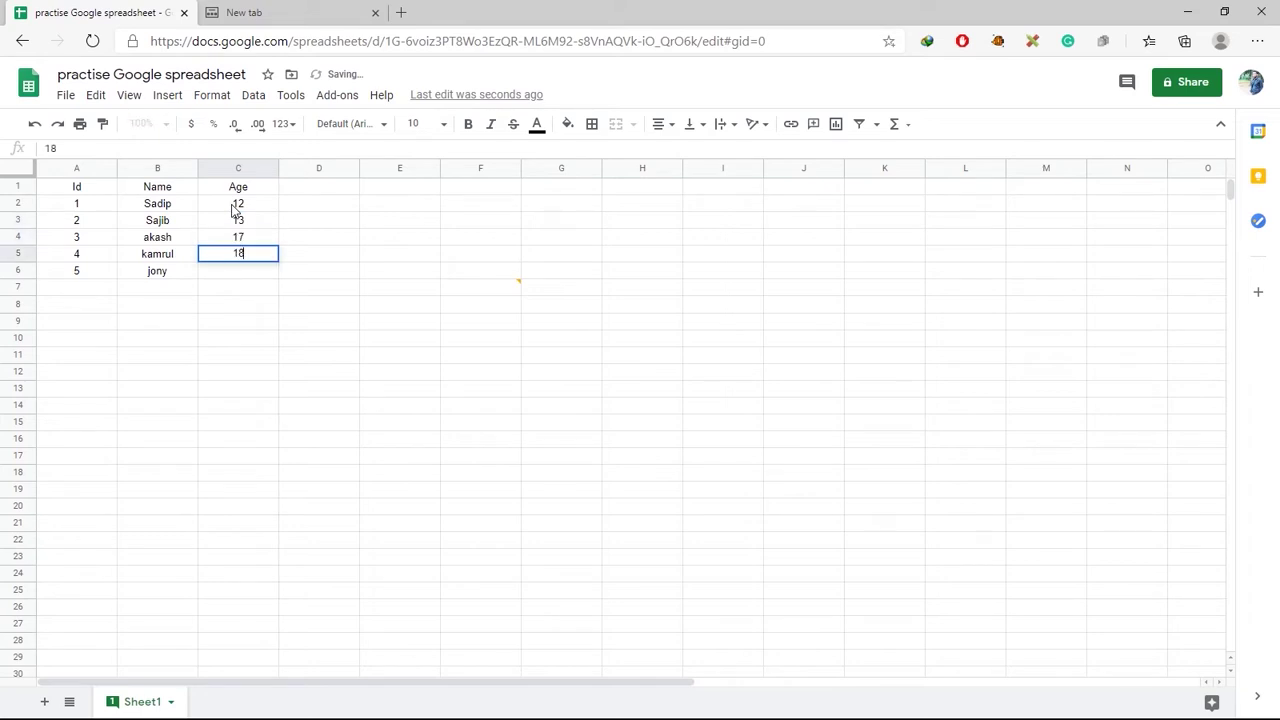
pyautogui.press('Return')
pyautogui.write('19')
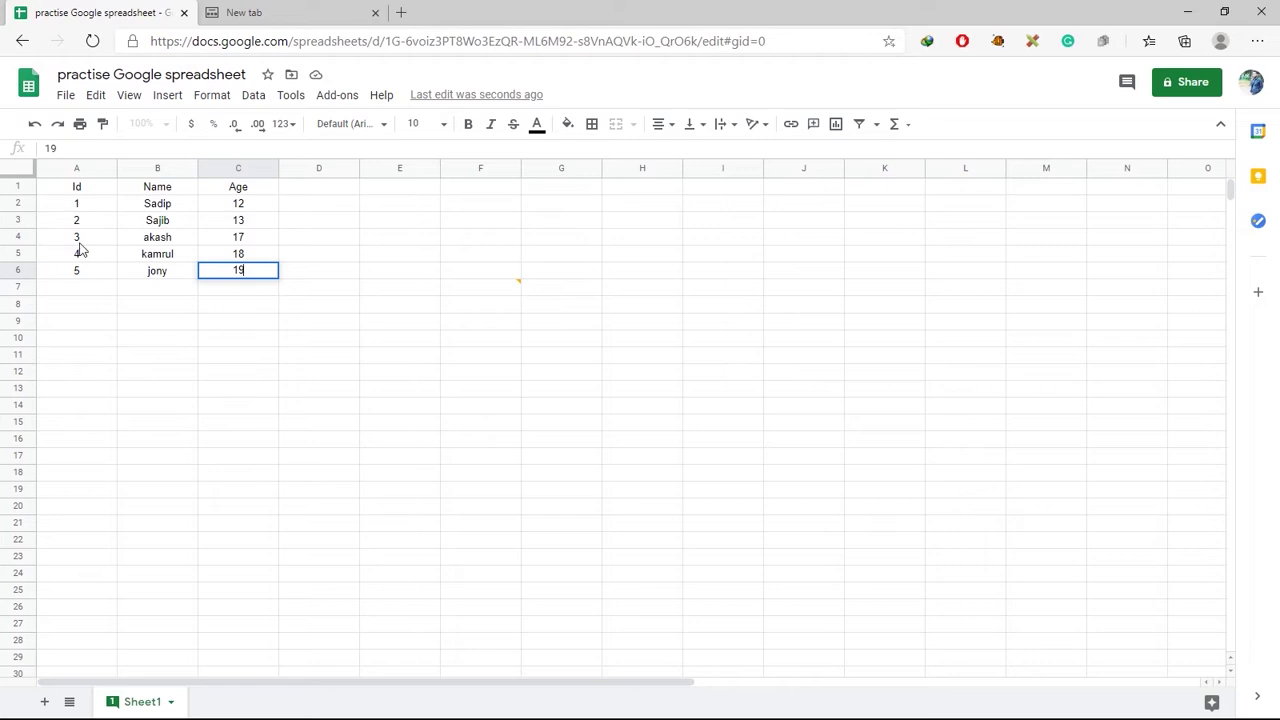
# Step: Fill the header cells A1 to C1 with bright green
pyautogui.click(59, 191)
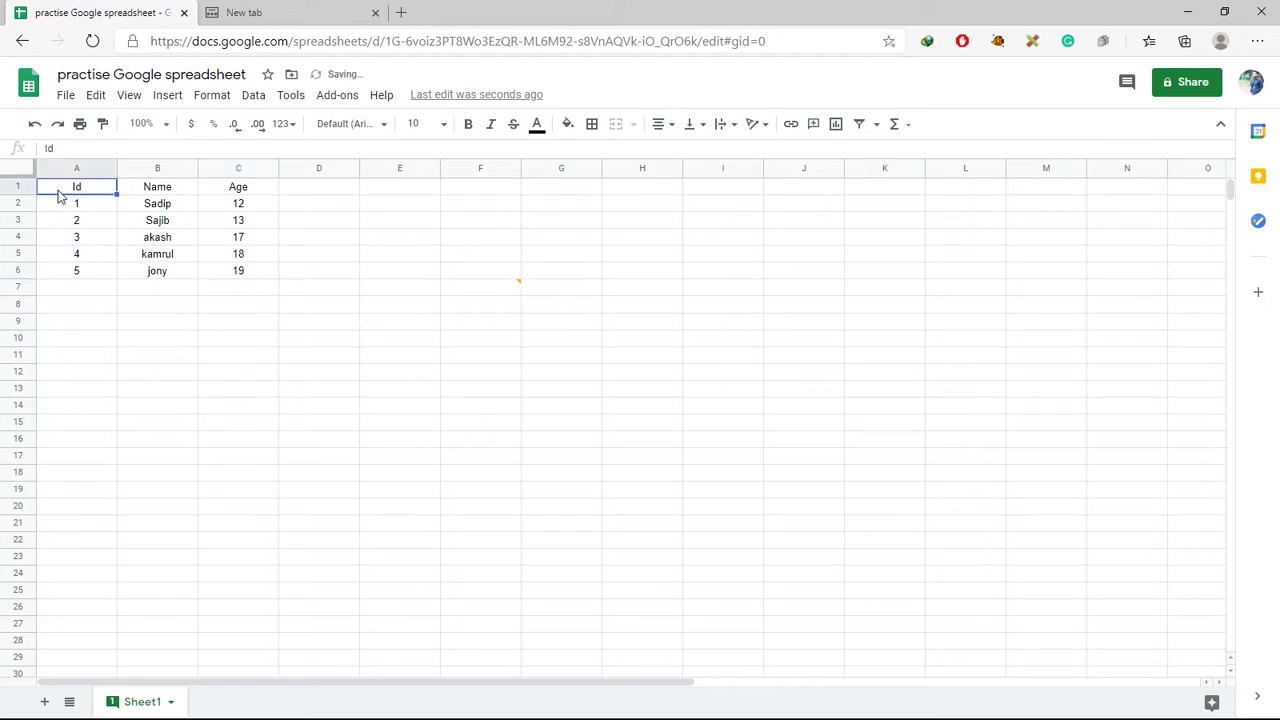
pyautogui.moveTo(59, 196); pyautogui.dragTo(259, 191)
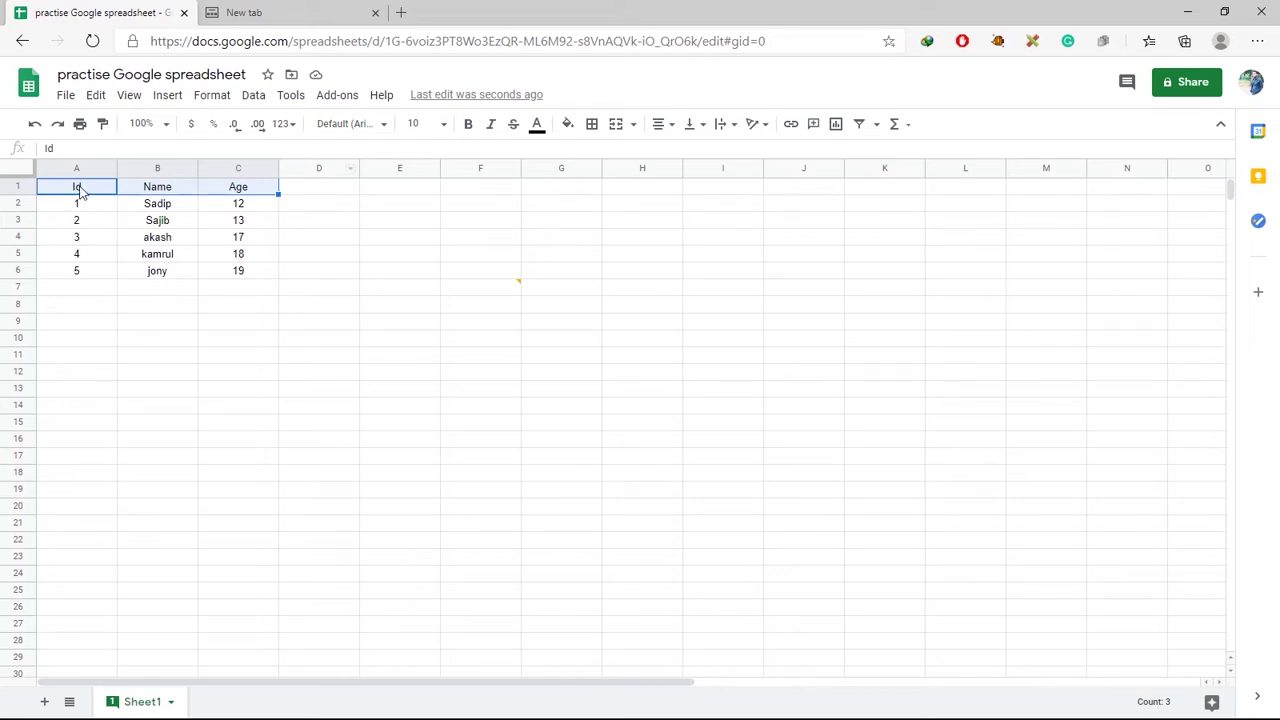
pyautogui.click(567, 123)
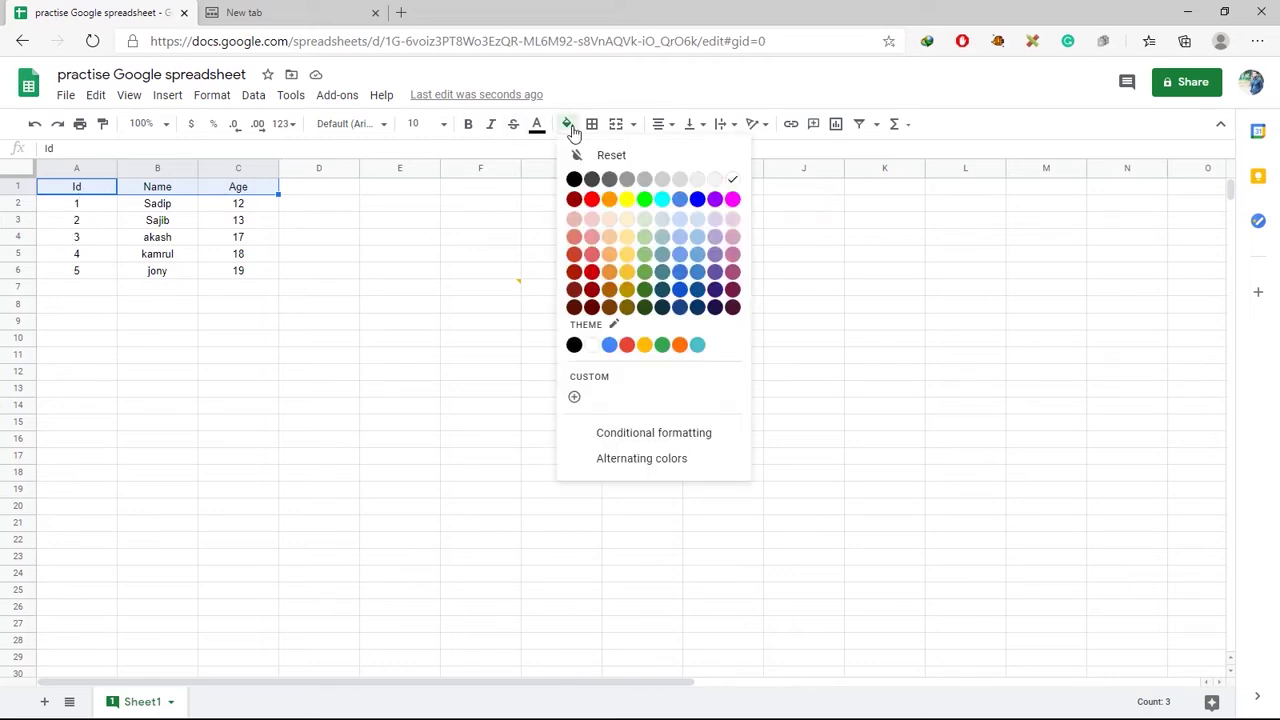
pyautogui.click(645, 199)
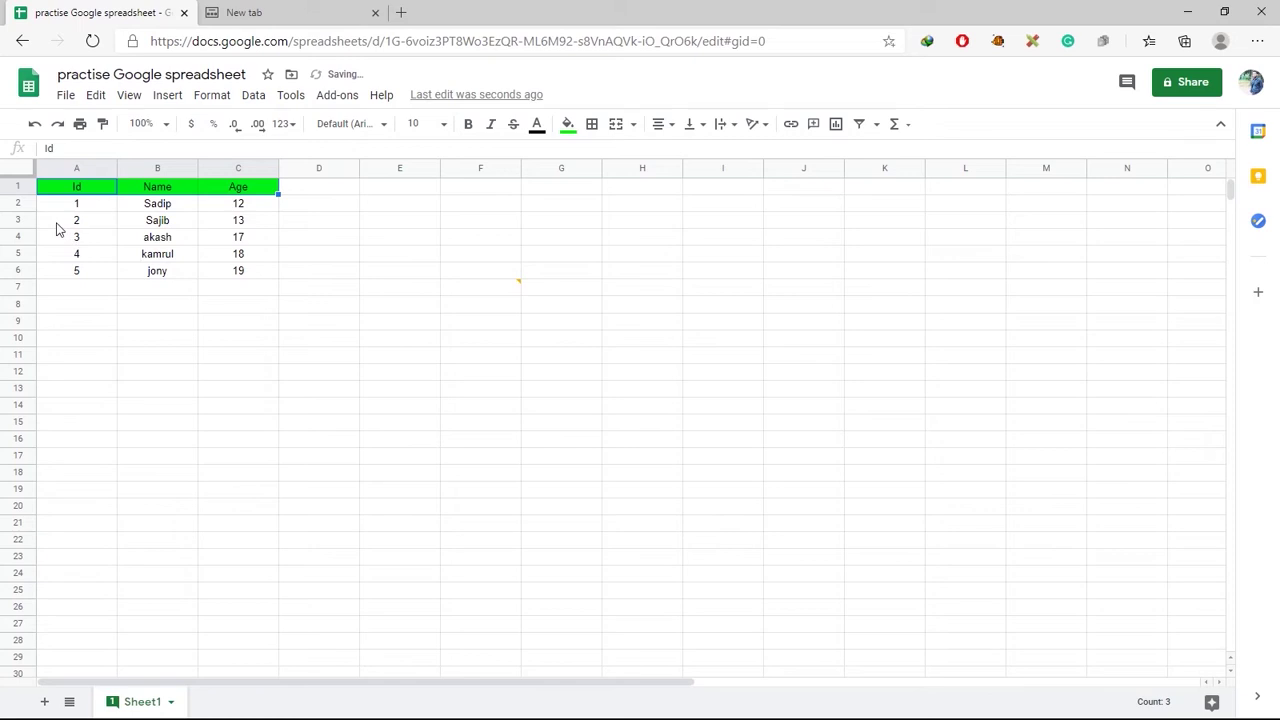
# Step: Insert two blank rows above rows 3 and 4 and undo the insertion
pyautogui.click(18, 221)
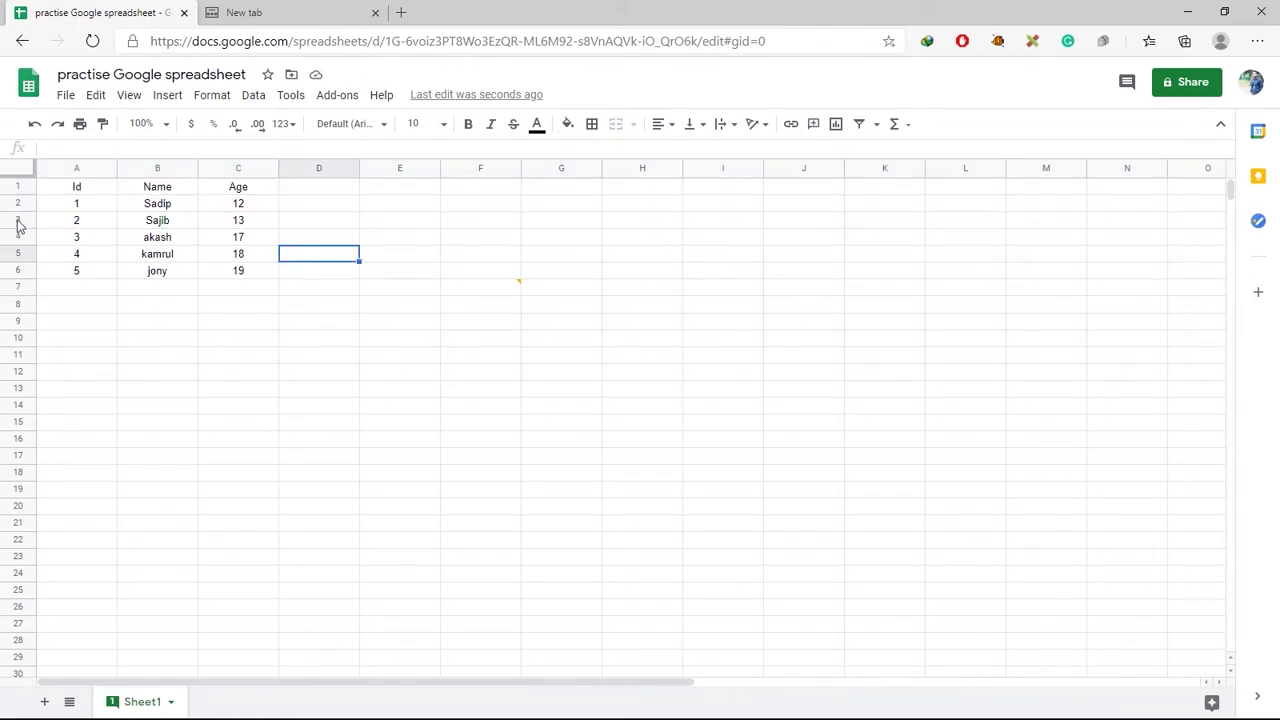
pyautogui.moveTo(18, 222); pyautogui.dragTo(330, 240)
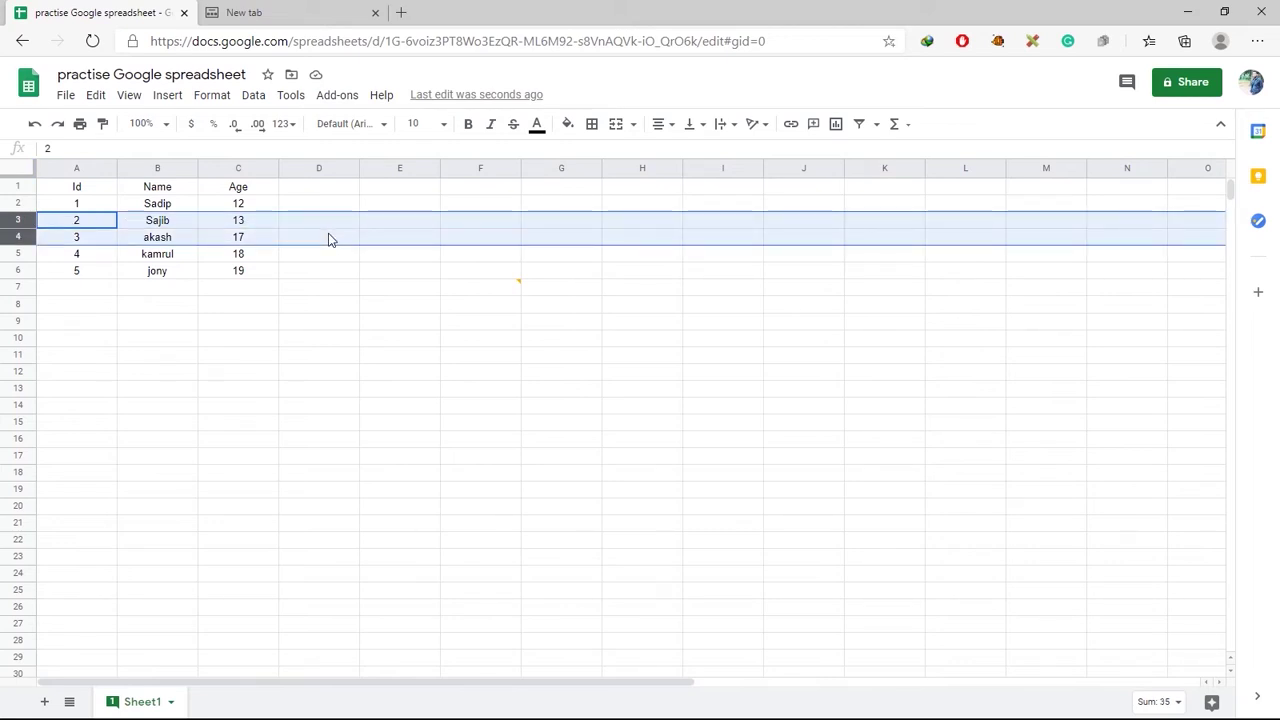
pyautogui.rightClick(18, 221)
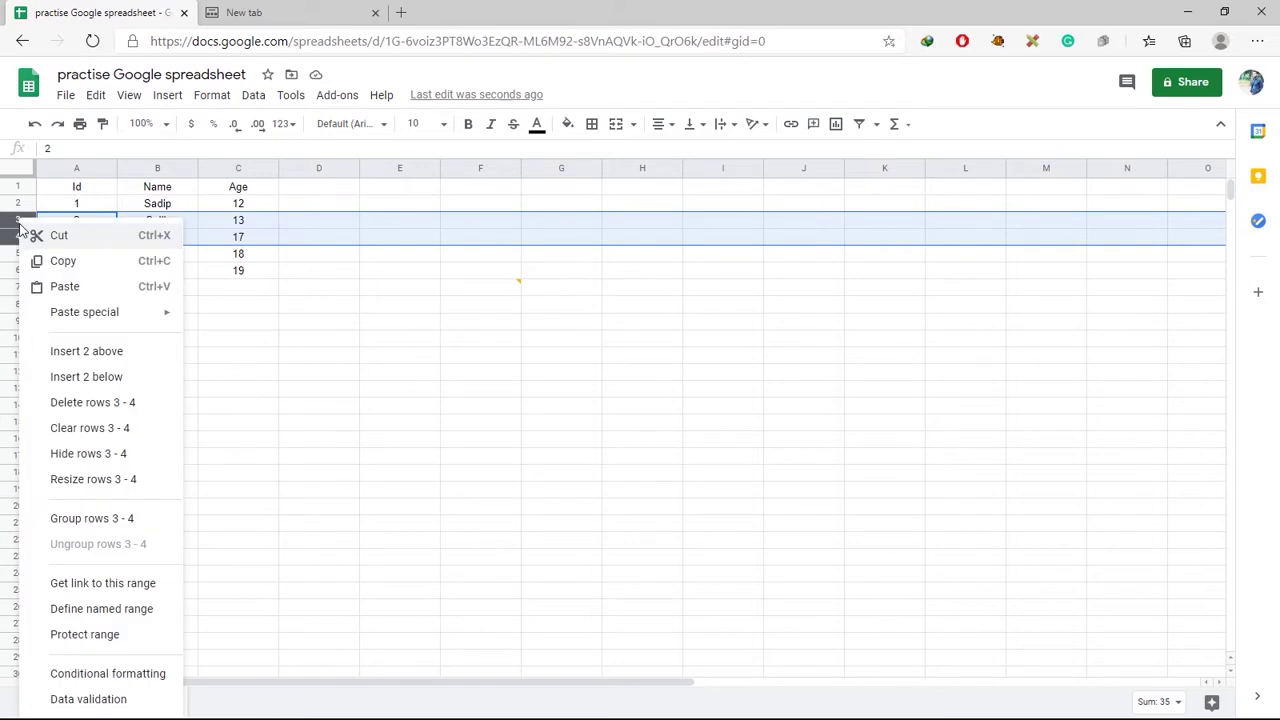
pyautogui.click(92, 358)
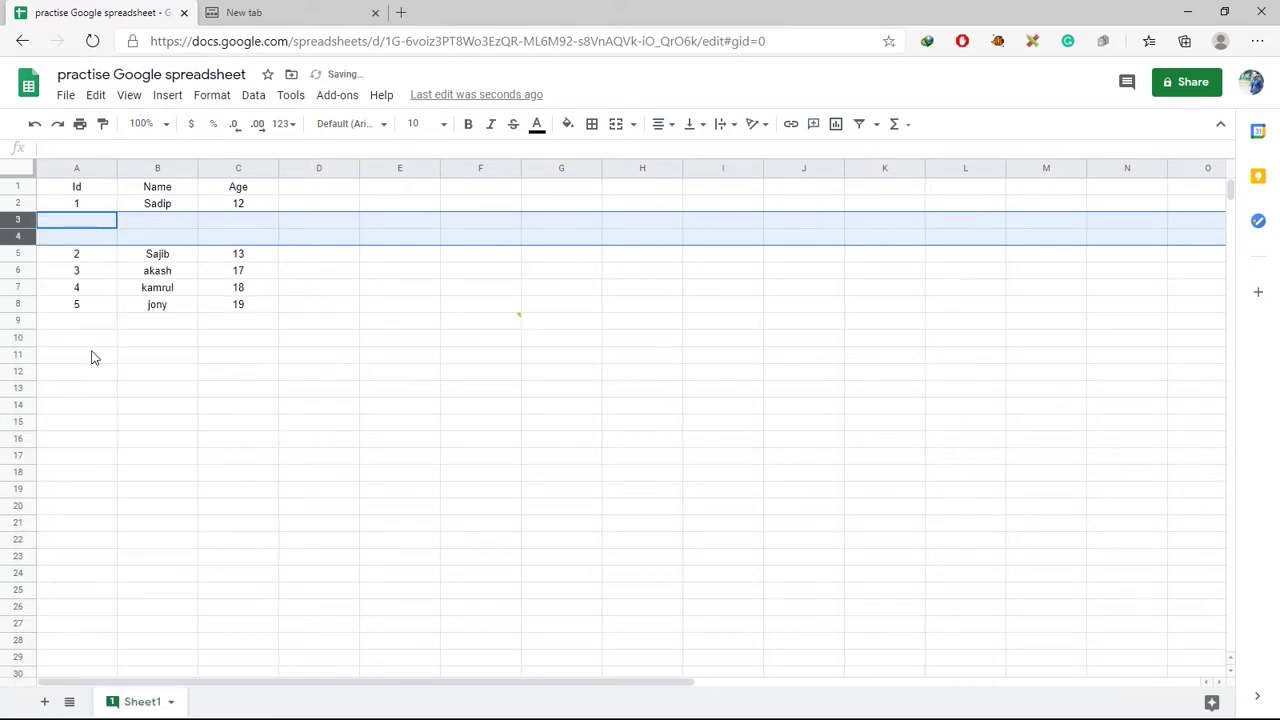
pyautogui.click(88, 229)
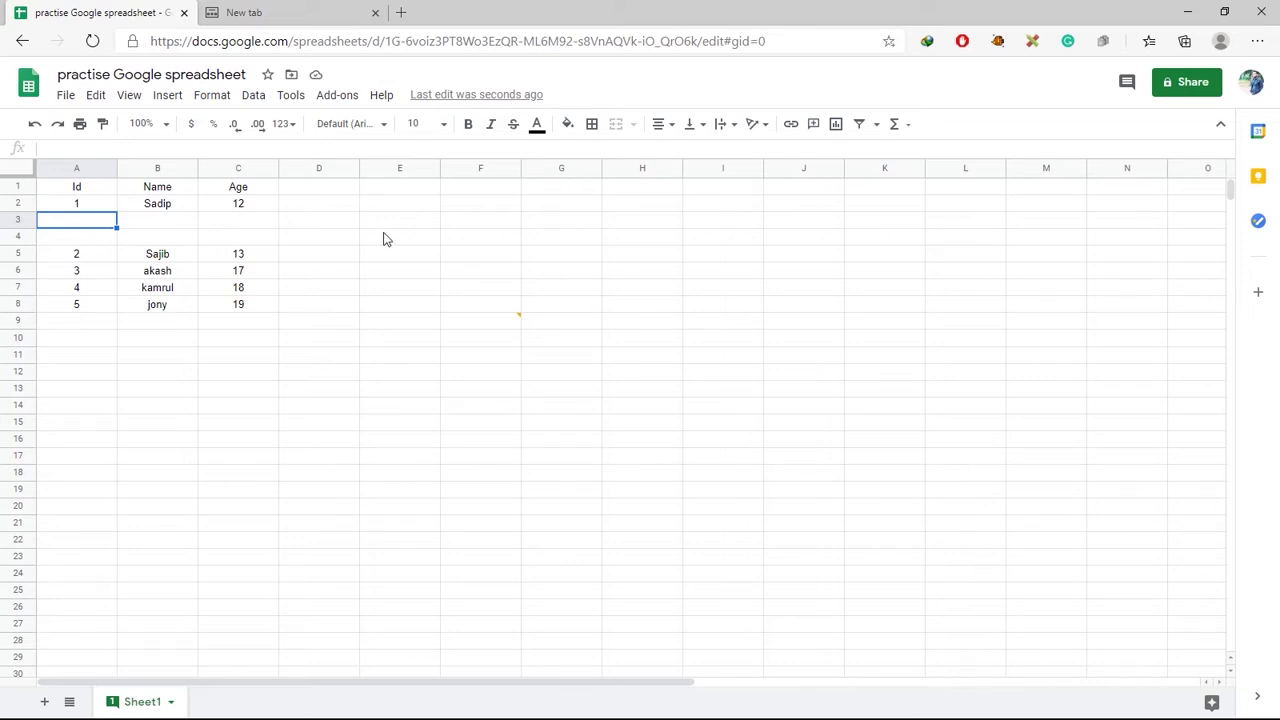
pyautogui.hotkey('ctrl', 'z')
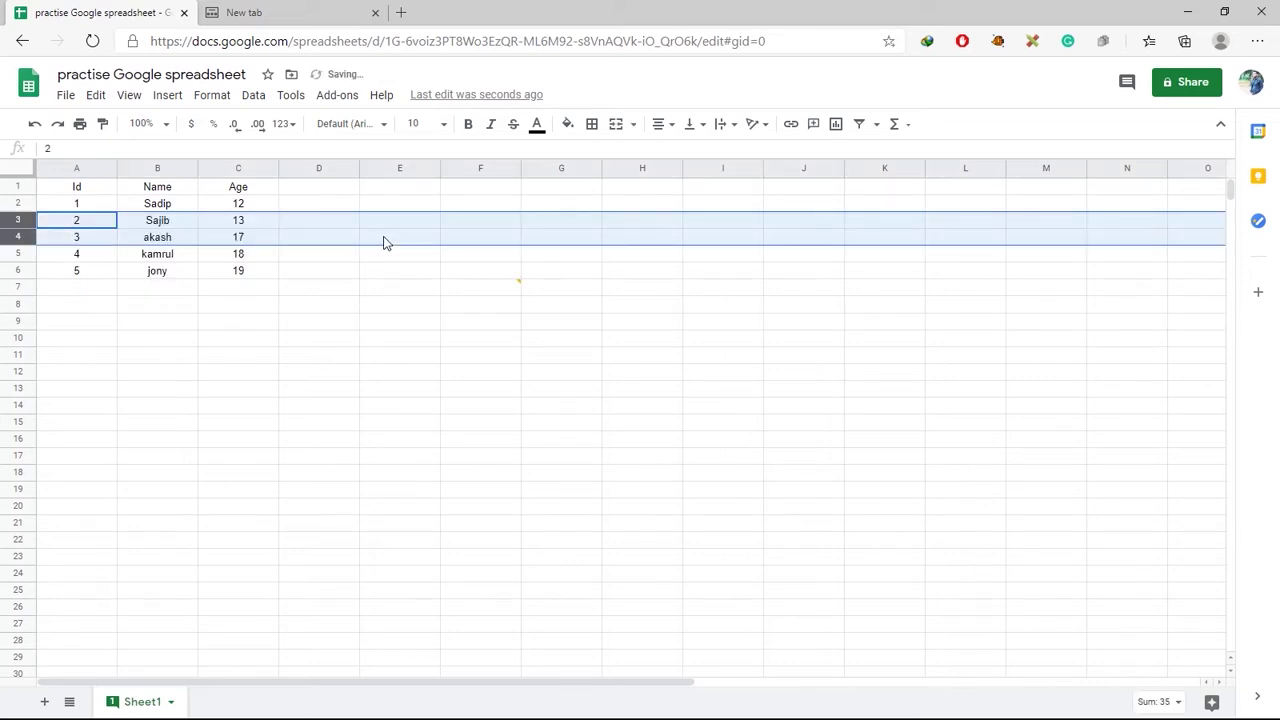
pyautogui.click(384, 275)
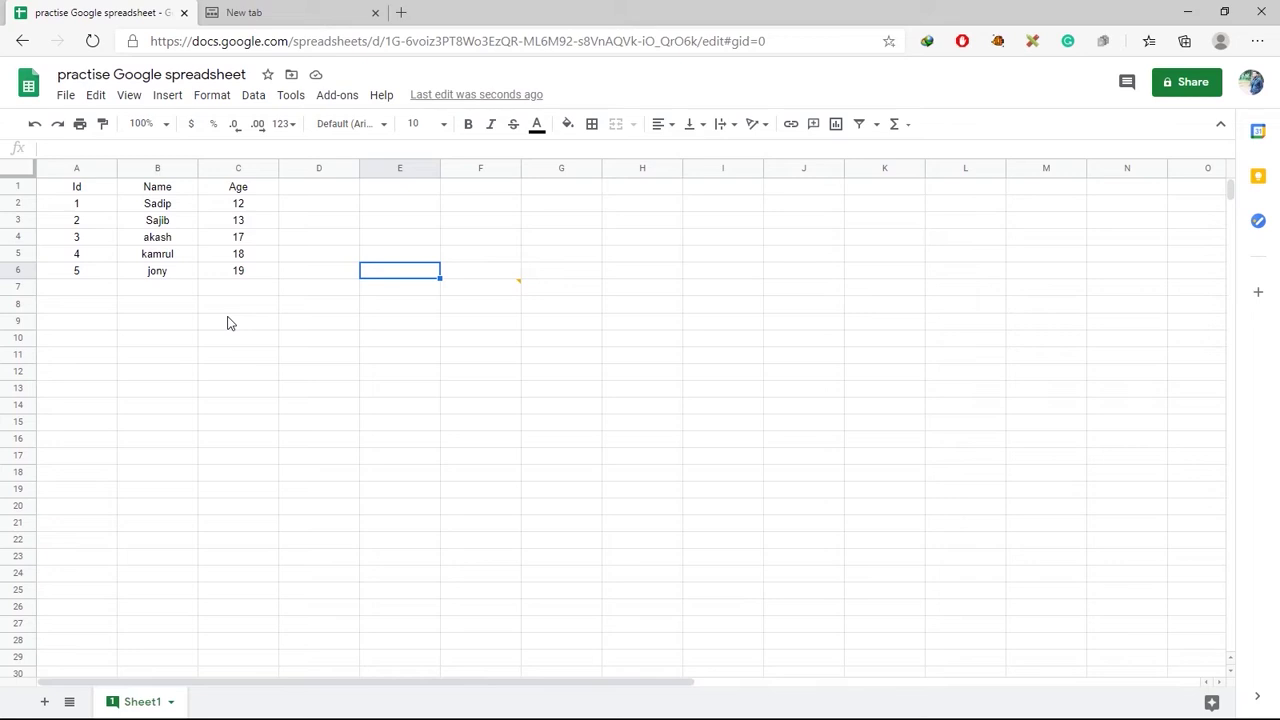
# Step: Enter the label Date in cell E5 and the date 02/12/2020 in F5
pyautogui.doubleClick(414, 256)
pyautogui.write('Date')
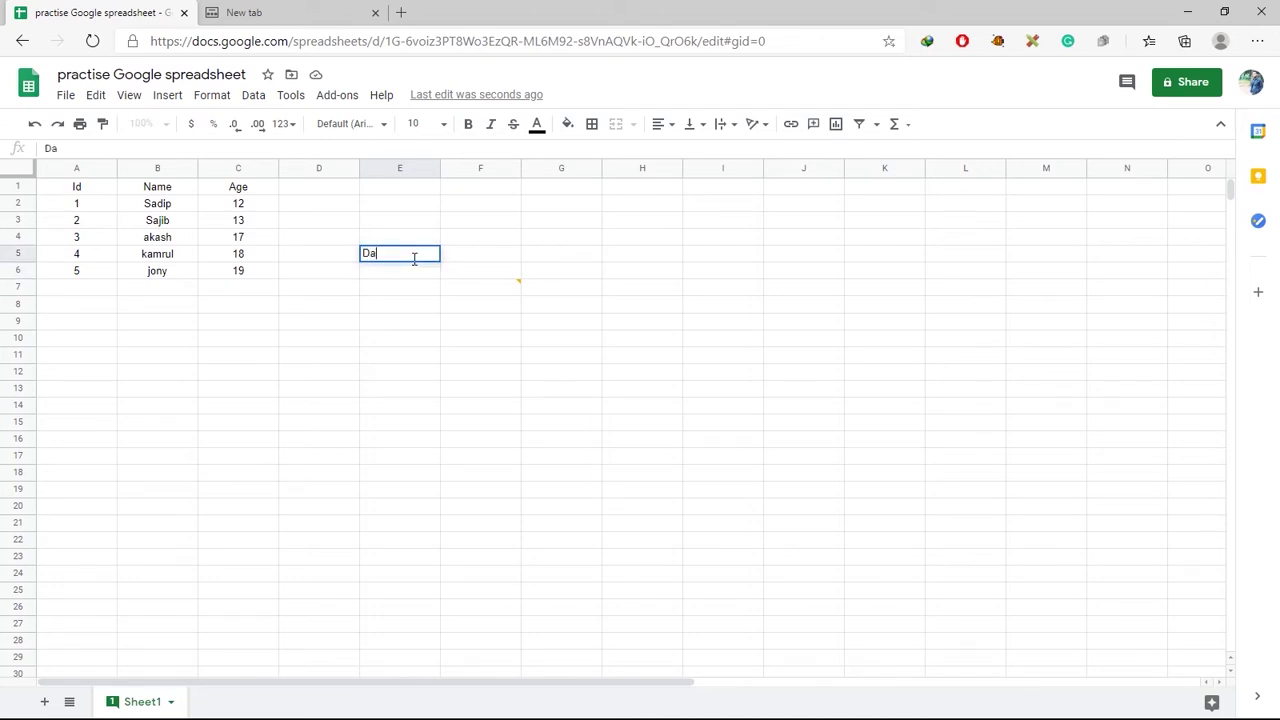
pyautogui.doubleClick(452, 256)
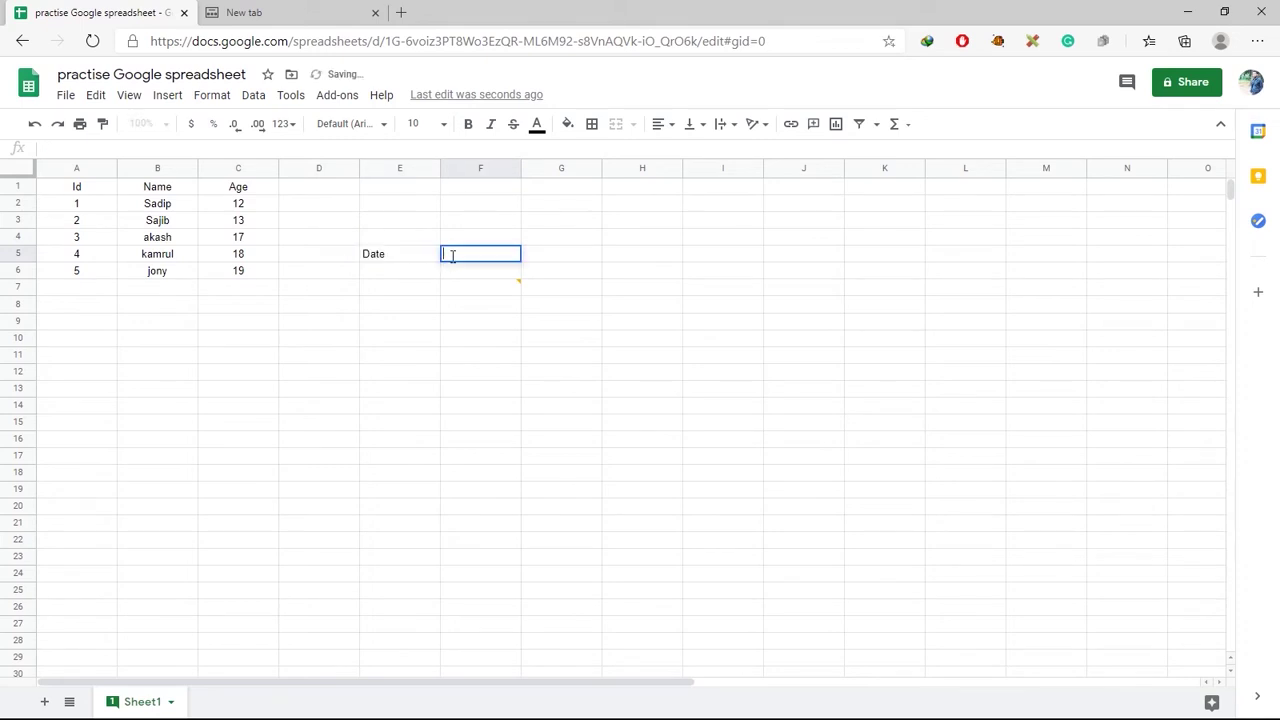
pyautogui.write('02/12/2020')
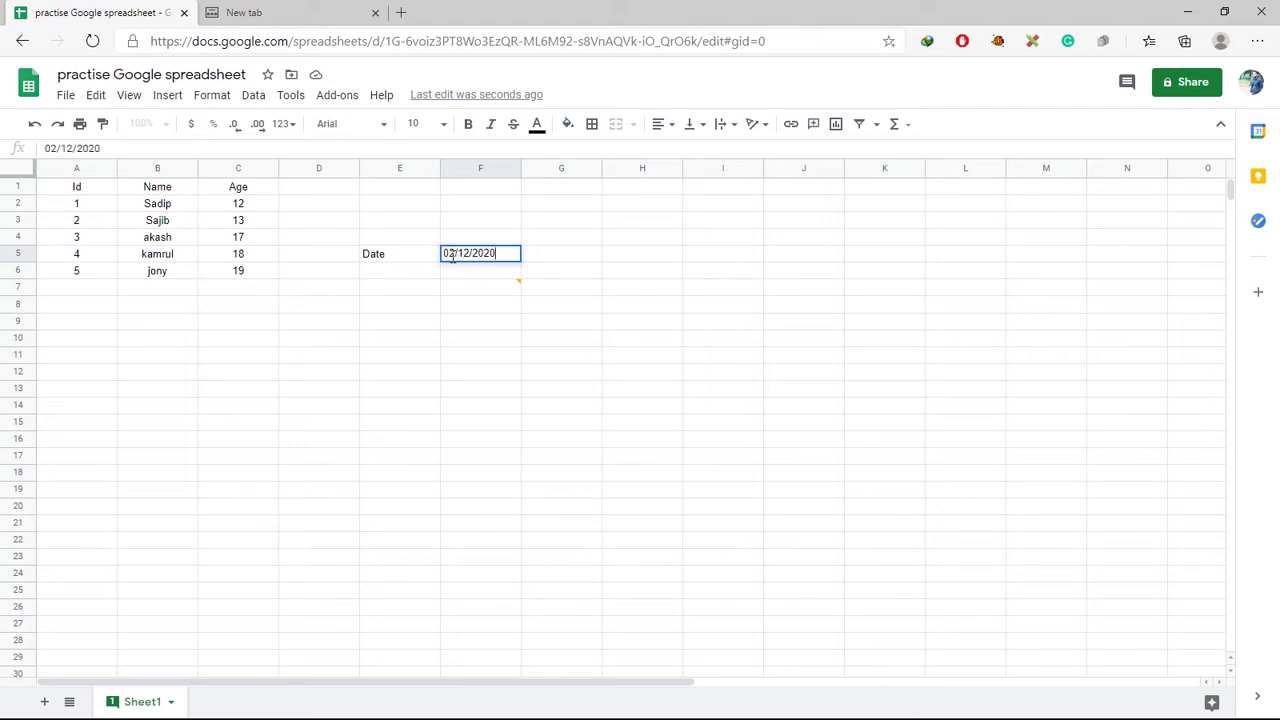
# Step: Enter the label Time in cell E6 and the time 8:10 in F6
pyautogui.doubleClick(398, 269)
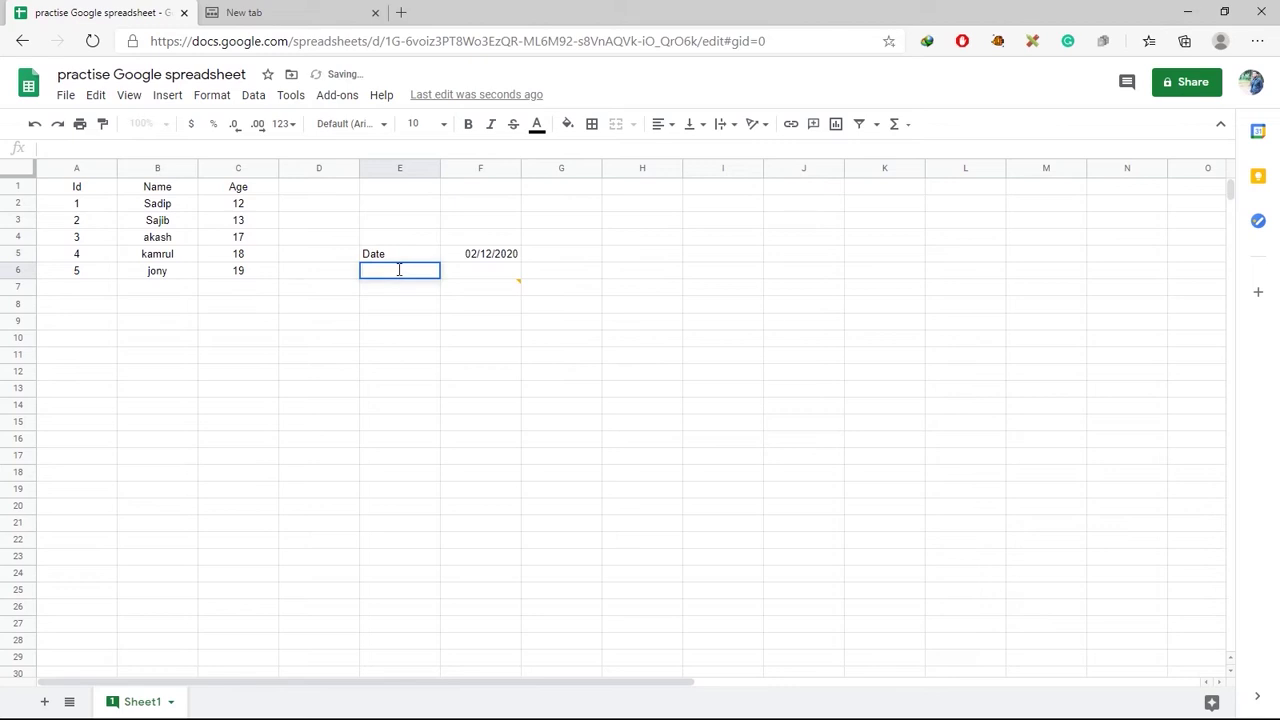
pyautogui.write('Time')
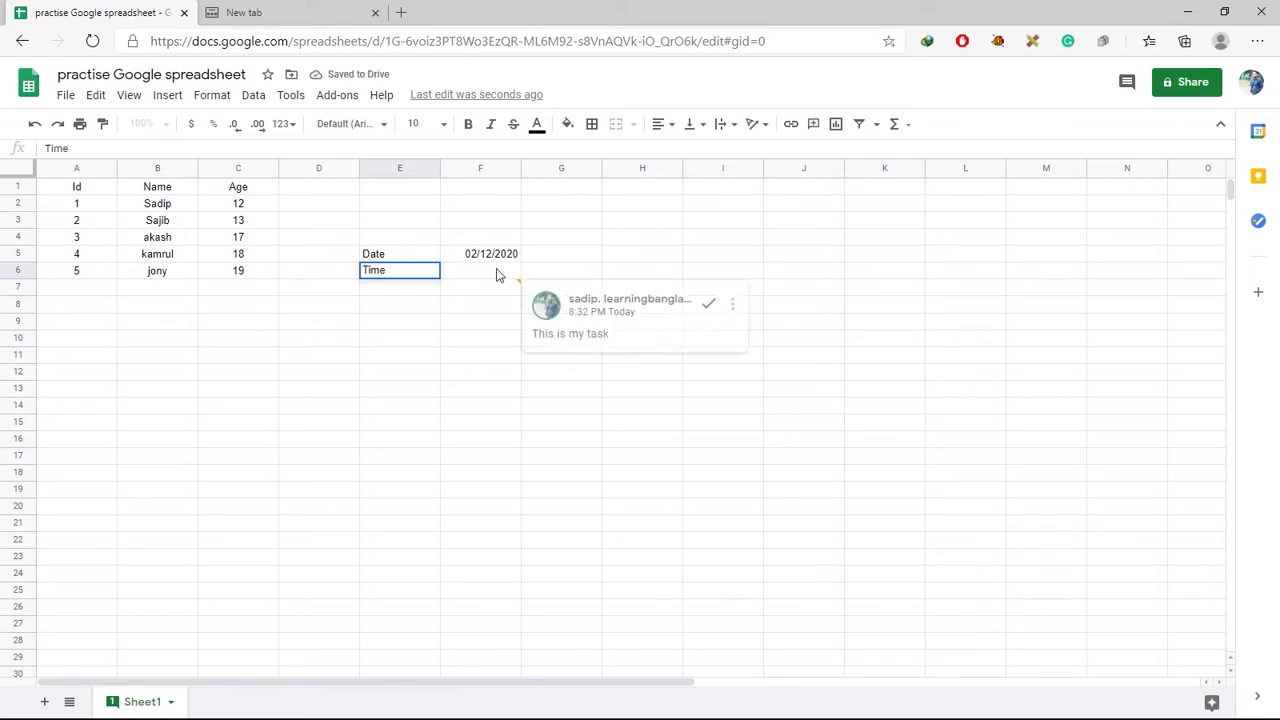
pyautogui.click(496, 268)
pyautogui.write('8')
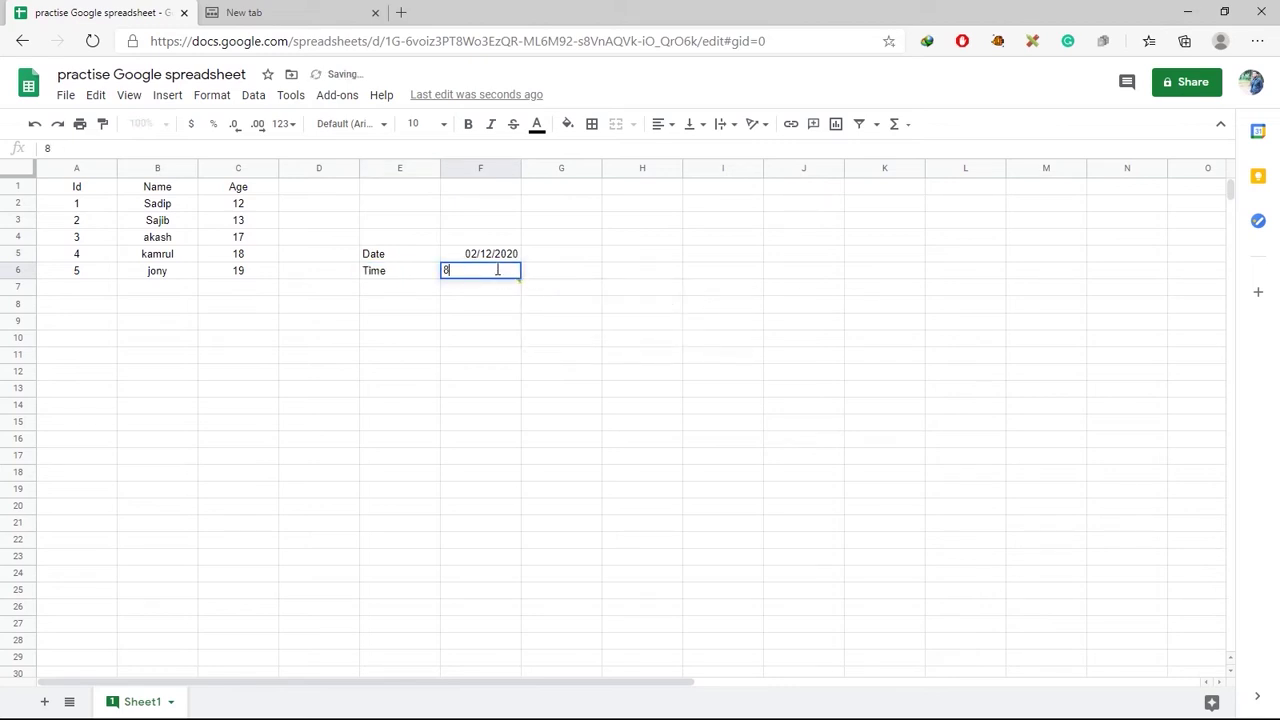
pyautogui.write(':10')
pyautogui.click(572, 276)
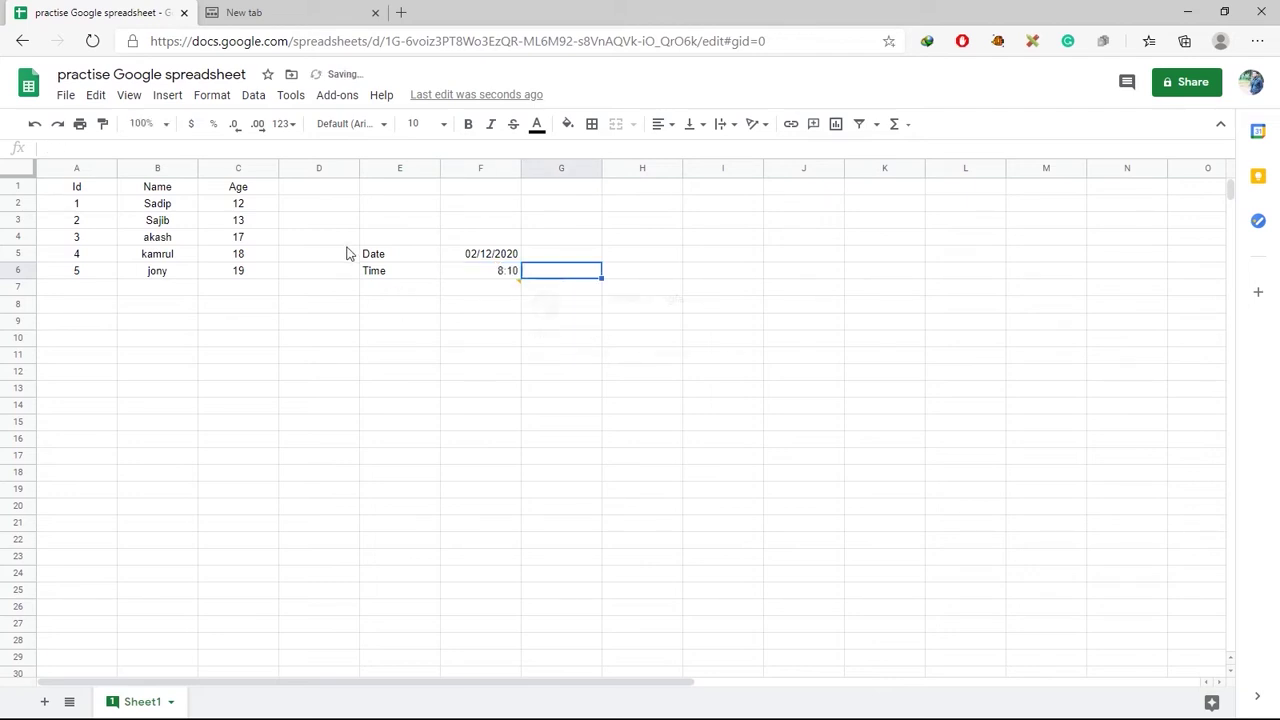
# Step: Clear the date and time values from cells F4 to F6, keeping the Date and Time labels
pyautogui.moveTo(394, 240); pyautogui.dragTo(500, 278)
pyautogui.click(489, 235)
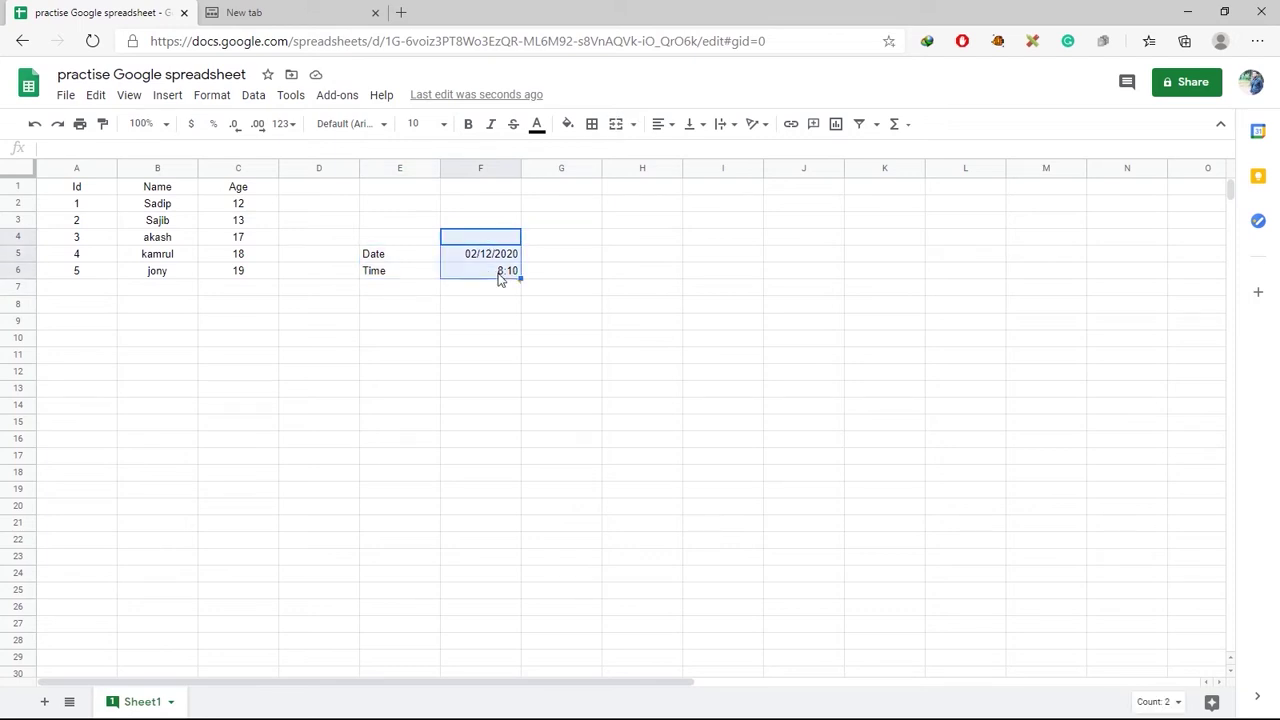
pyautogui.press('Delete')
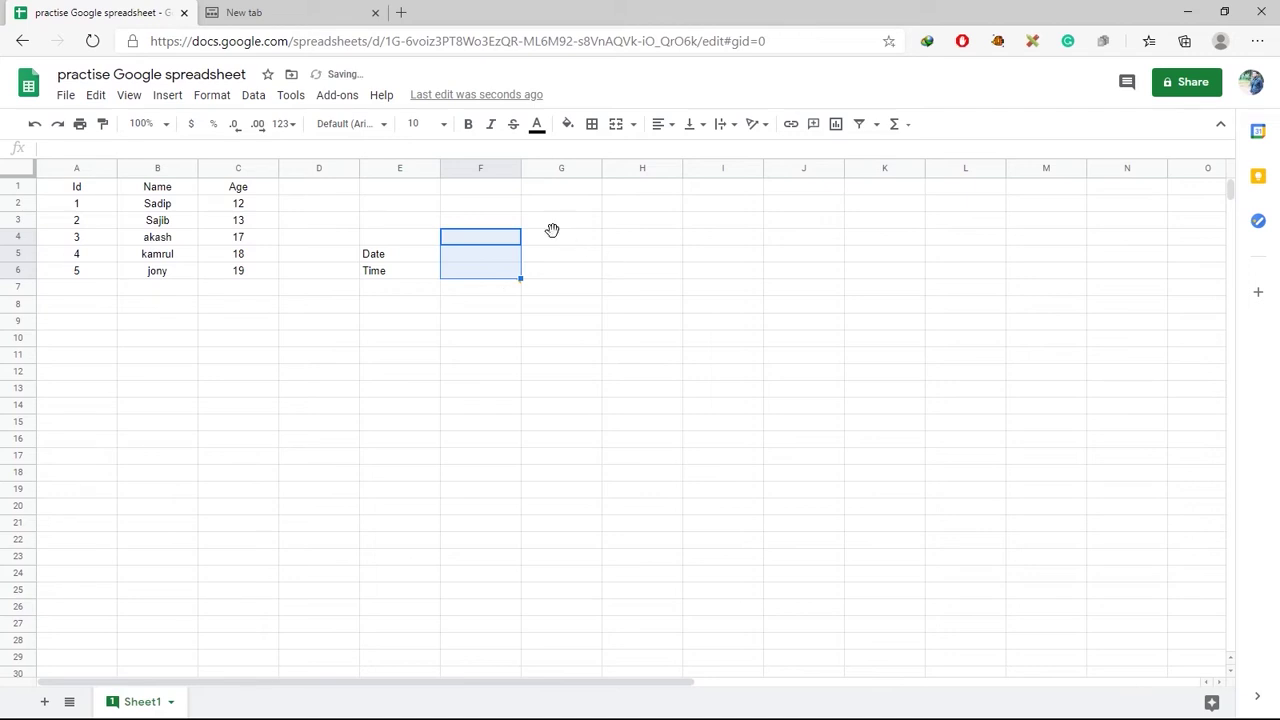
pyautogui.click(552, 234)
# Step: Insert the current date in cell F5 and the current time in cell F6
pyautogui.click(481, 258)
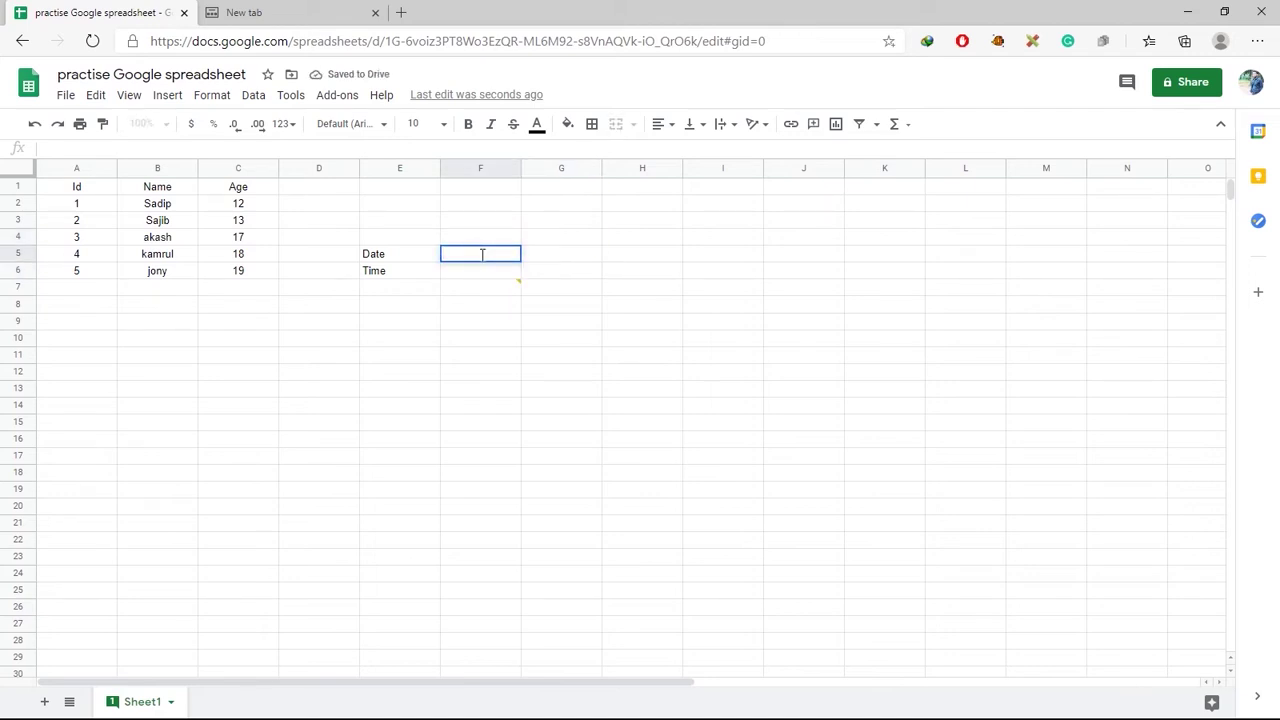
pyautogui.doubleClick(482, 254)
pyautogui.click(400, 257)
pyautogui.click(463, 260)
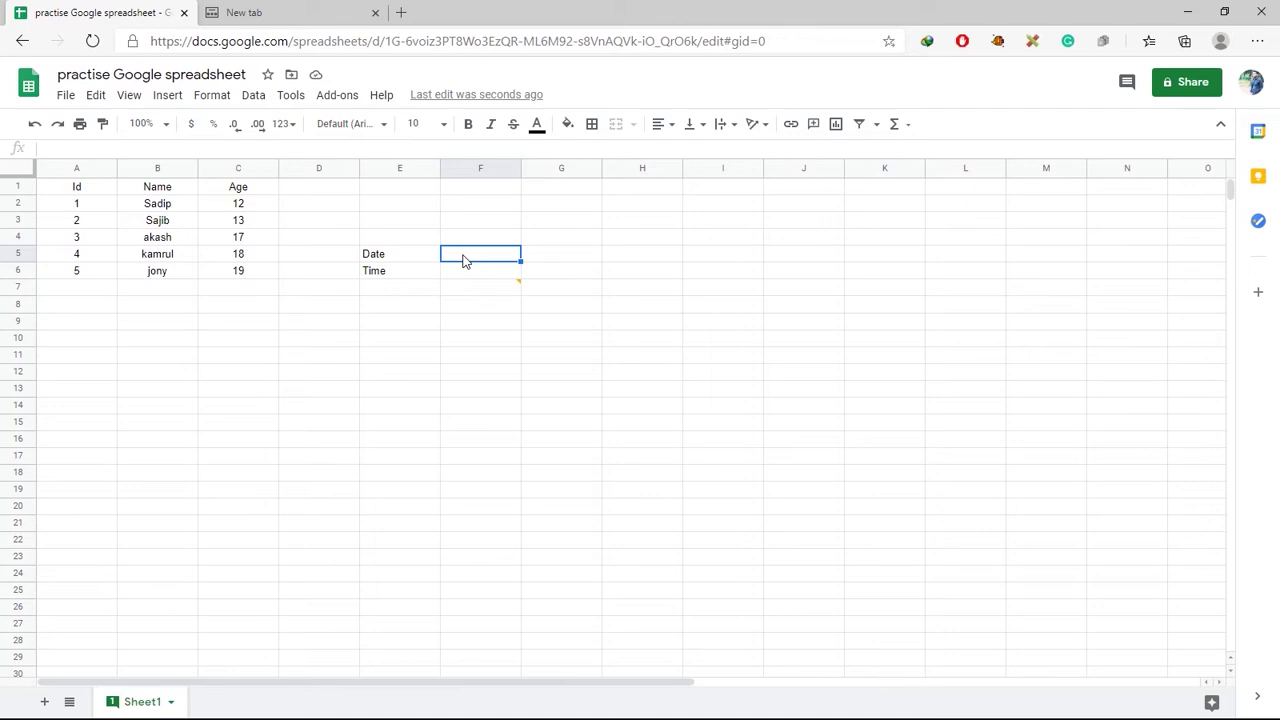
pyautogui.hotkey('ctrl', ';')
pyautogui.click(471, 275)
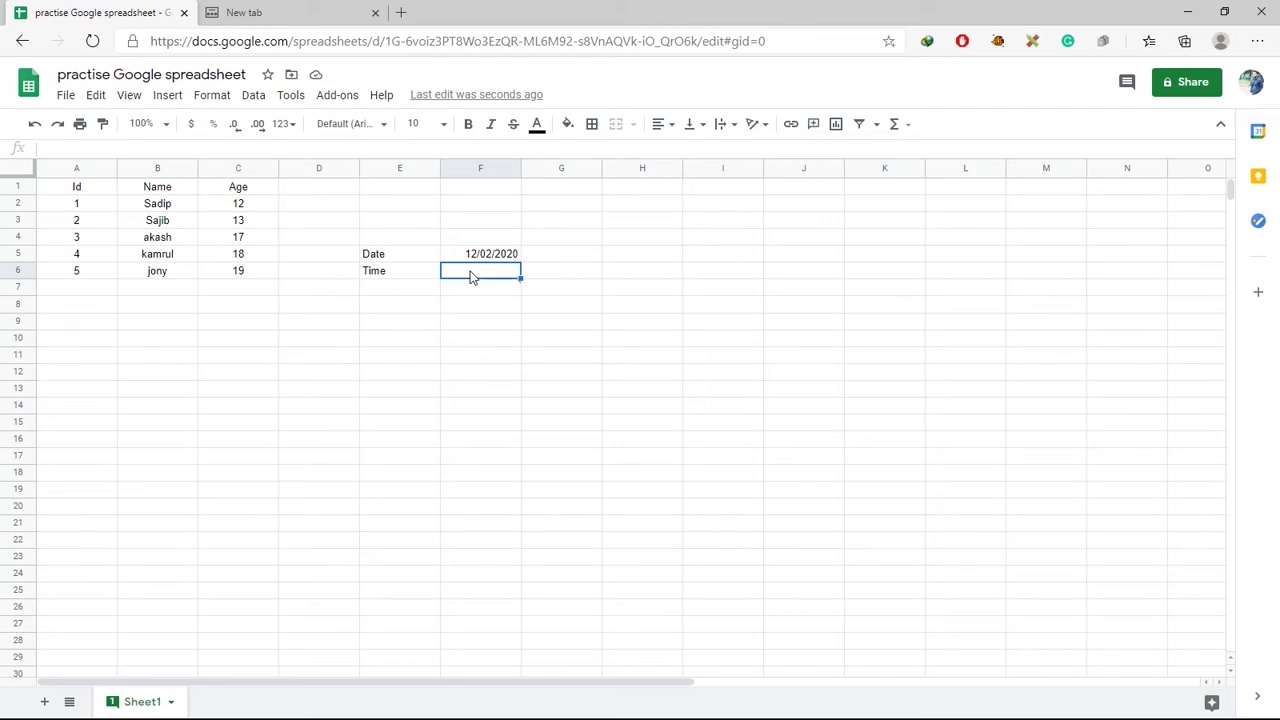
pyautogui.hotkey('ctrl', 'shift', ';')
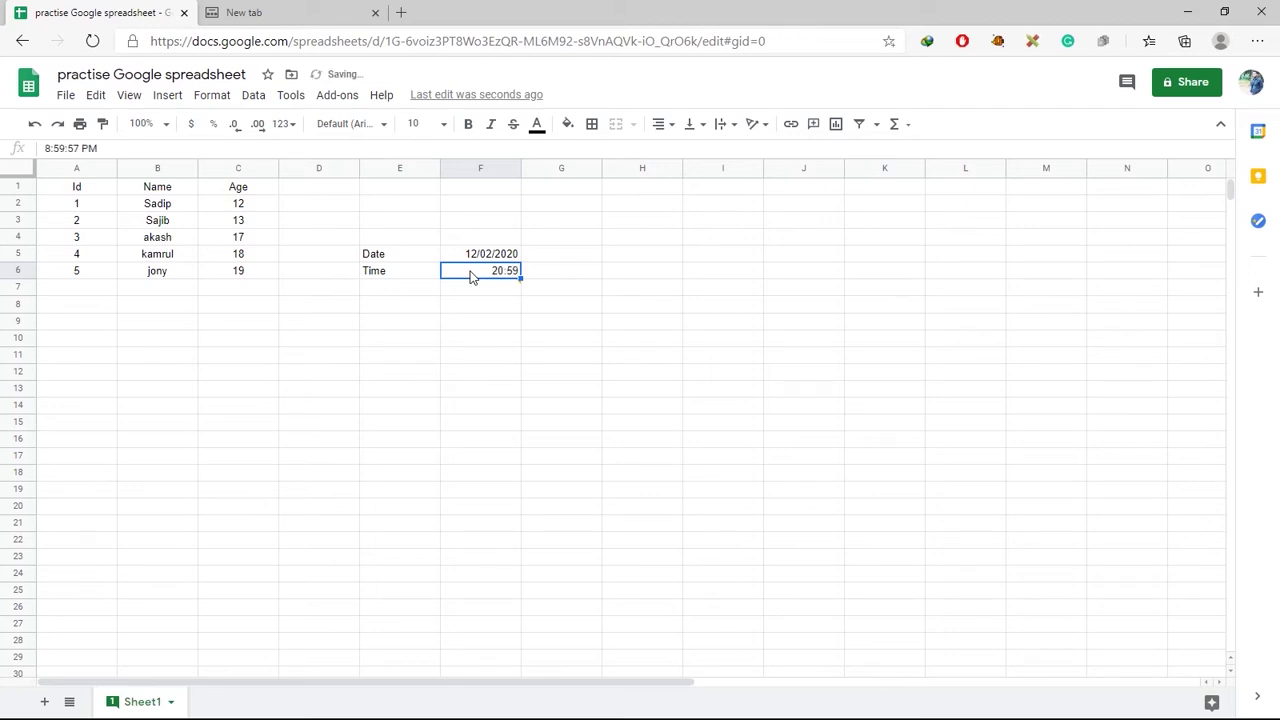
pyautogui.click(557, 274)
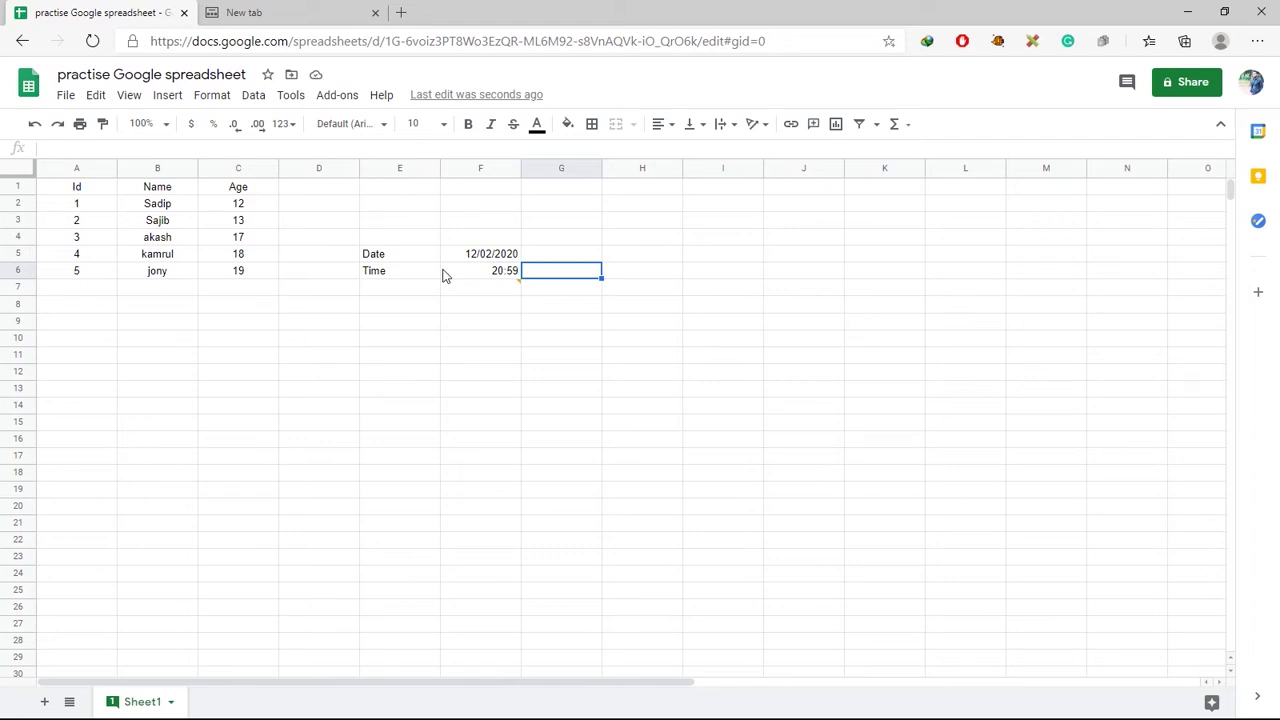
# Step: Enter the Ids 6 and 7 in cells A7 and A8
pyautogui.doubleClick(82, 290)
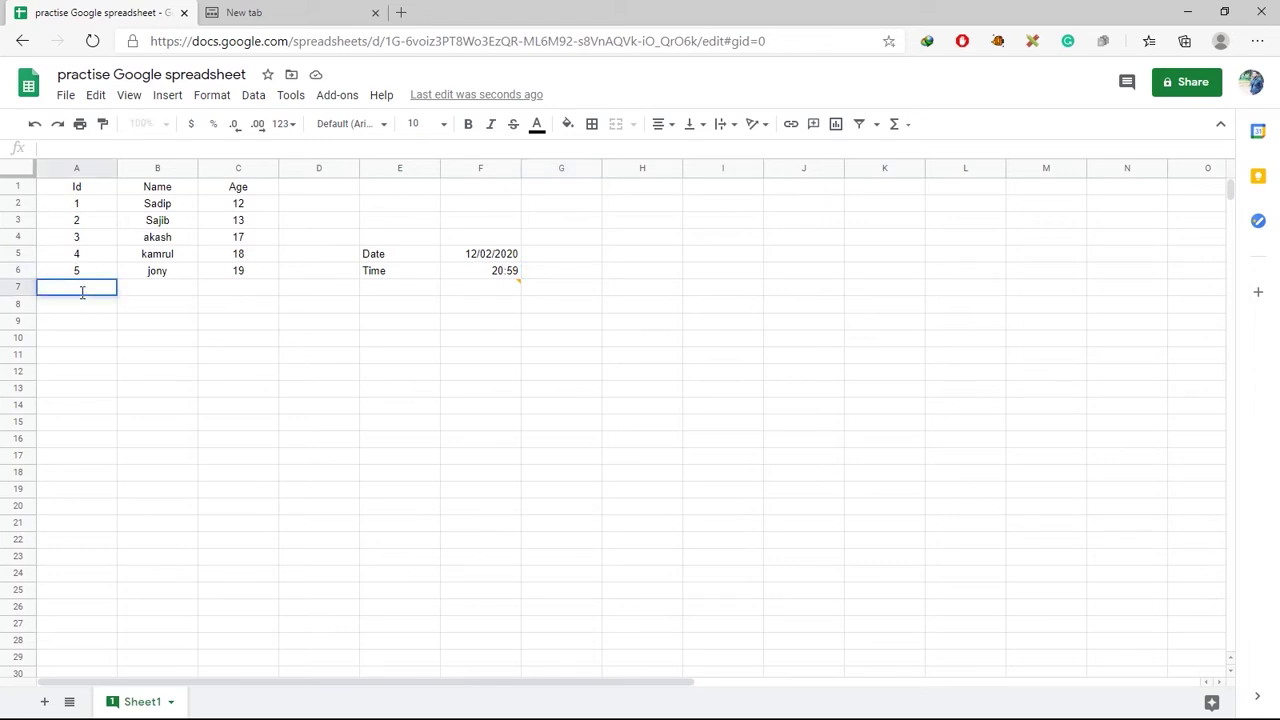
pyautogui.write('6')
pyautogui.press('Return')
pyautogui.write('7')
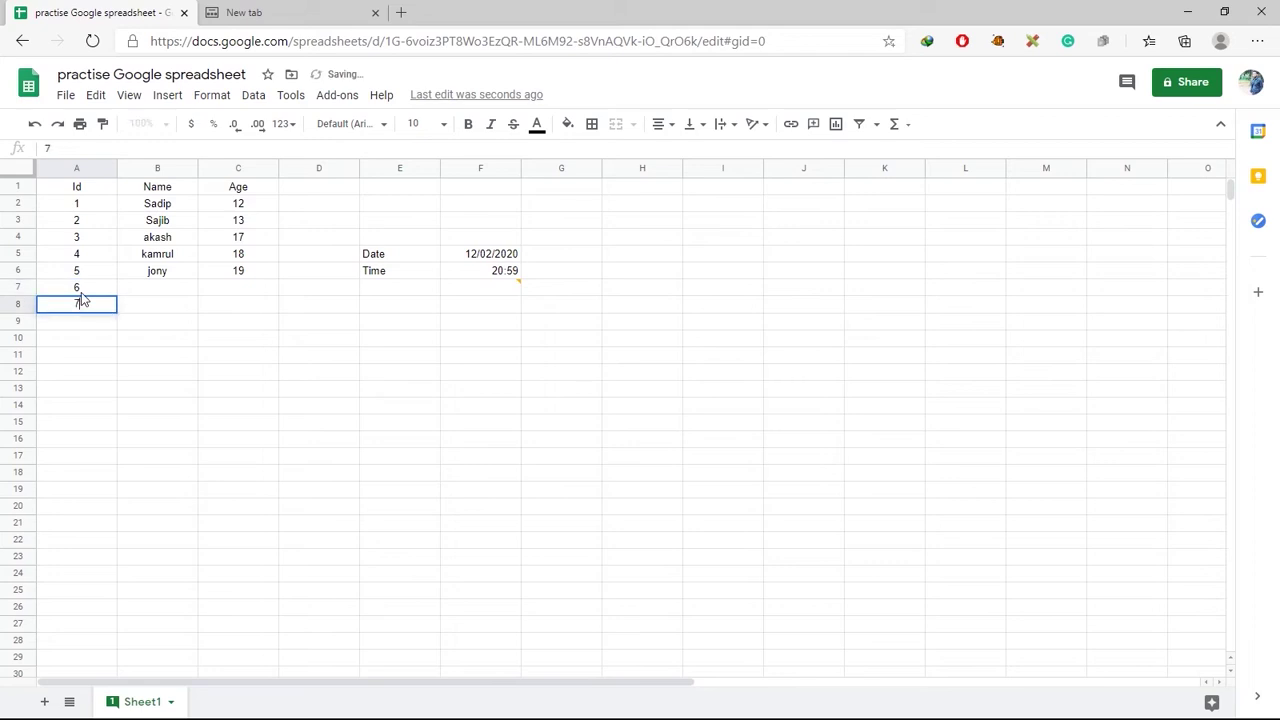
pyautogui.press('Return')
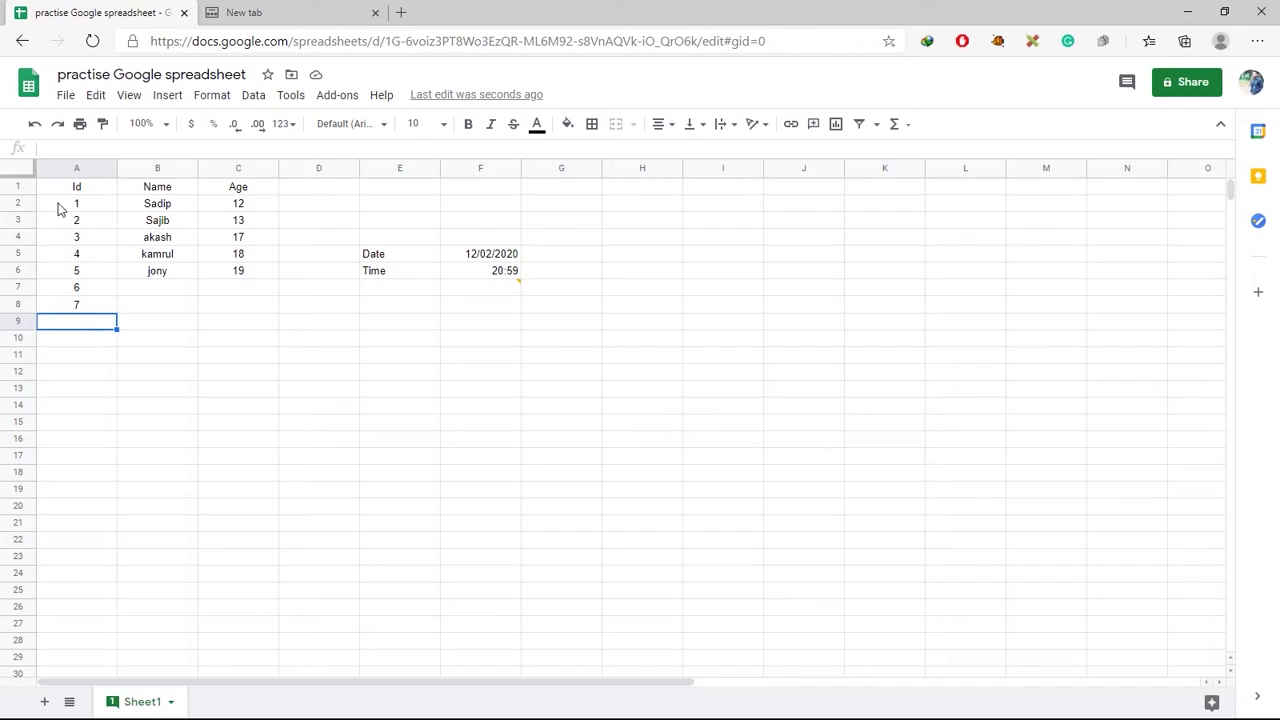
# Step: Right-align the Id cells A2 to A8, the Name cells B2 to B7 and the Age cells C2 to C7
pyautogui.moveTo(58, 208); pyautogui.dragTo(74, 306)
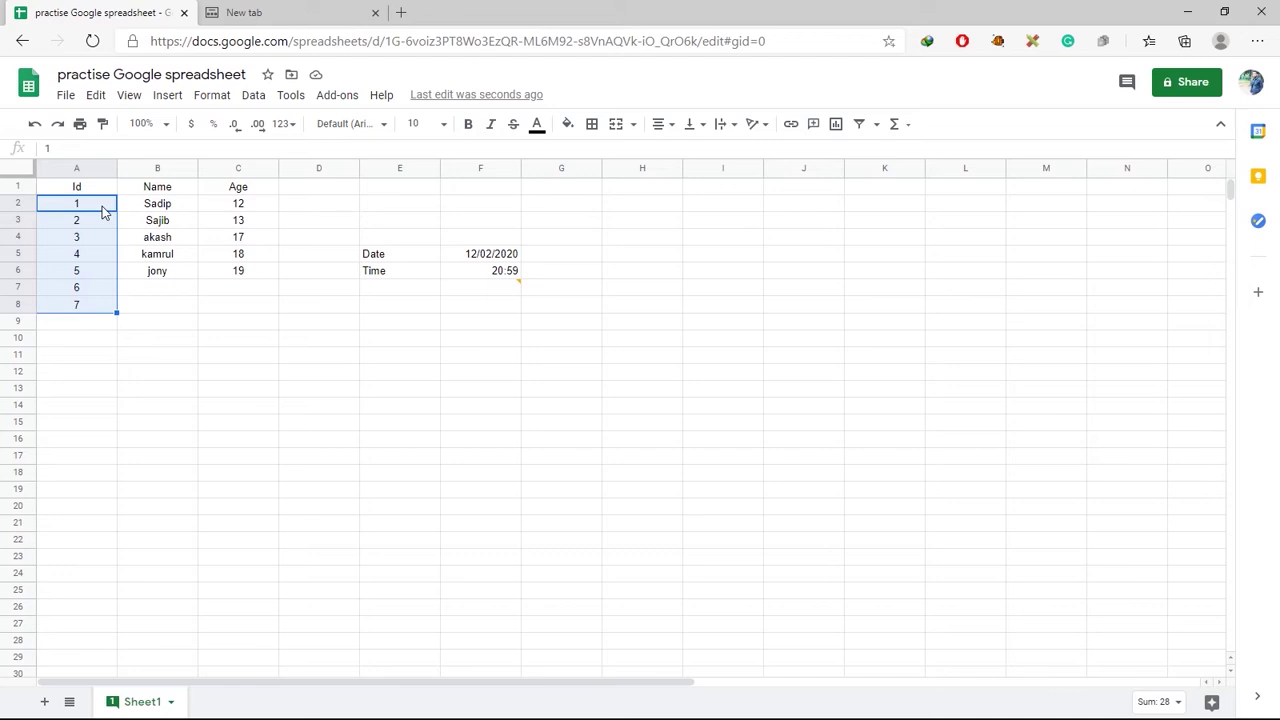
pyautogui.hotkey('ctrl', 'shift', 'r')
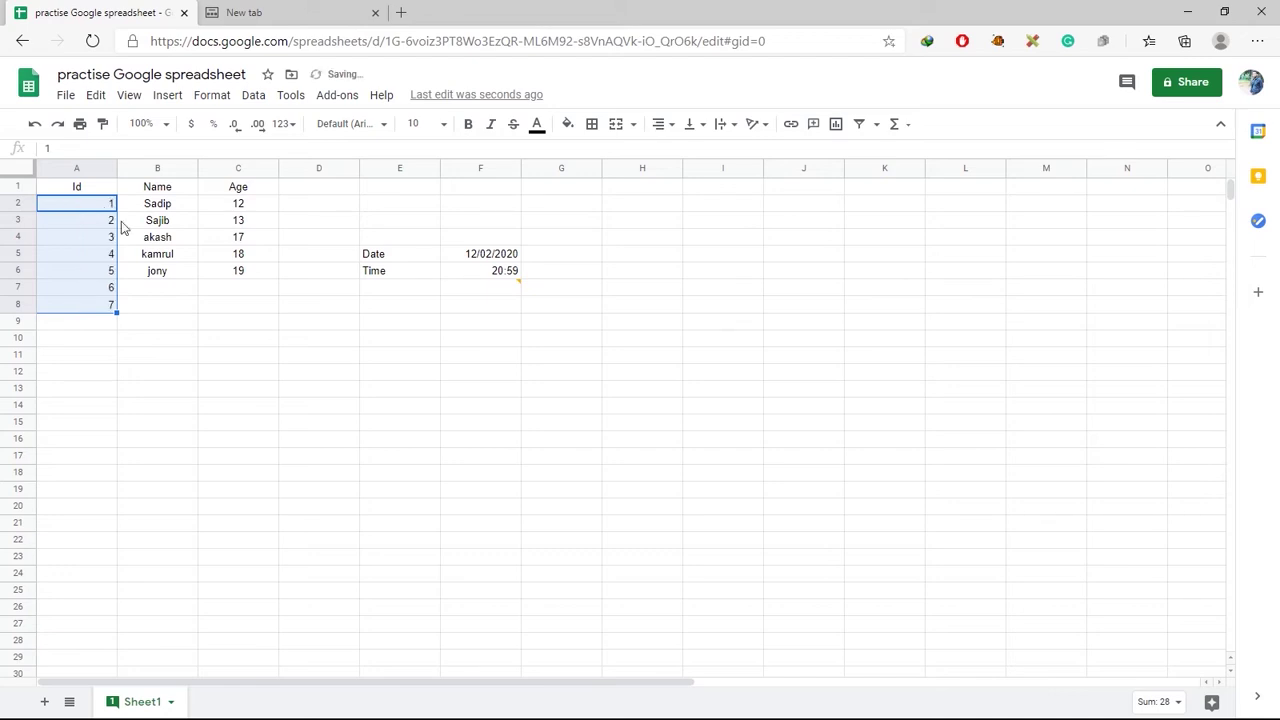
pyautogui.click(133, 207)
pyautogui.moveTo(133, 220); pyautogui.dragTo(143, 294)
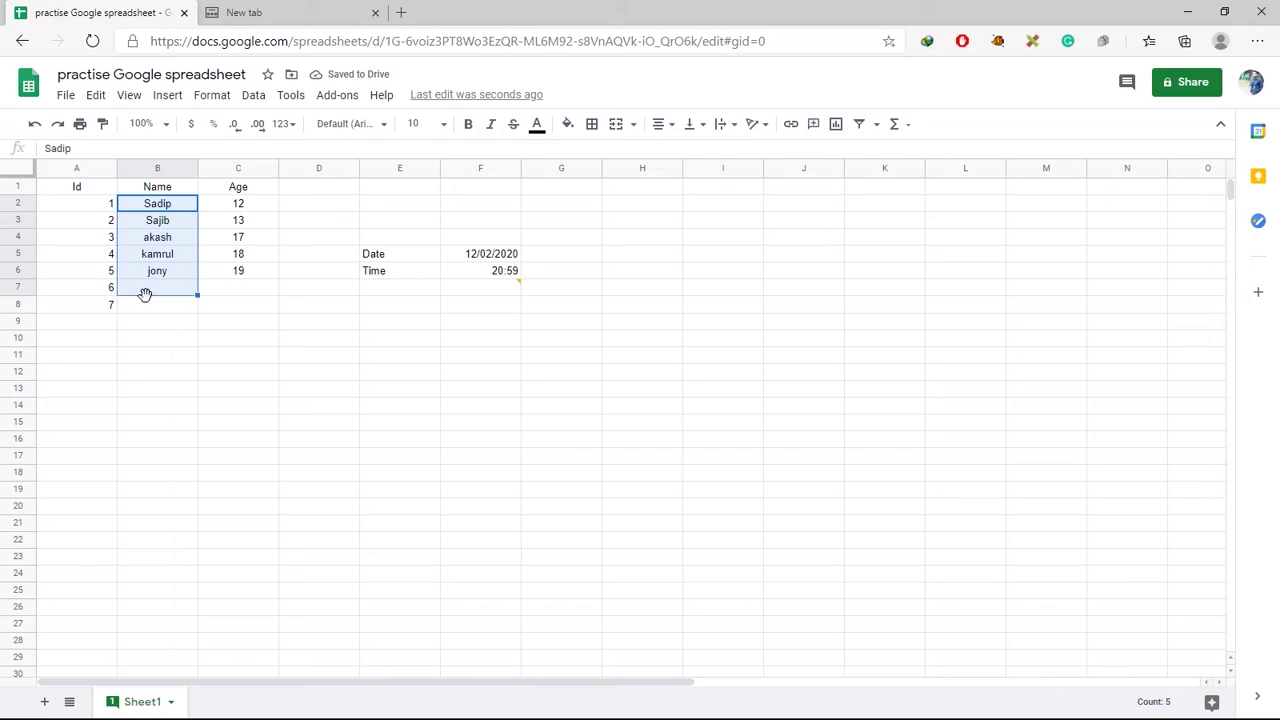
pyautogui.hotkey('ctrl', 'shift', 'r')
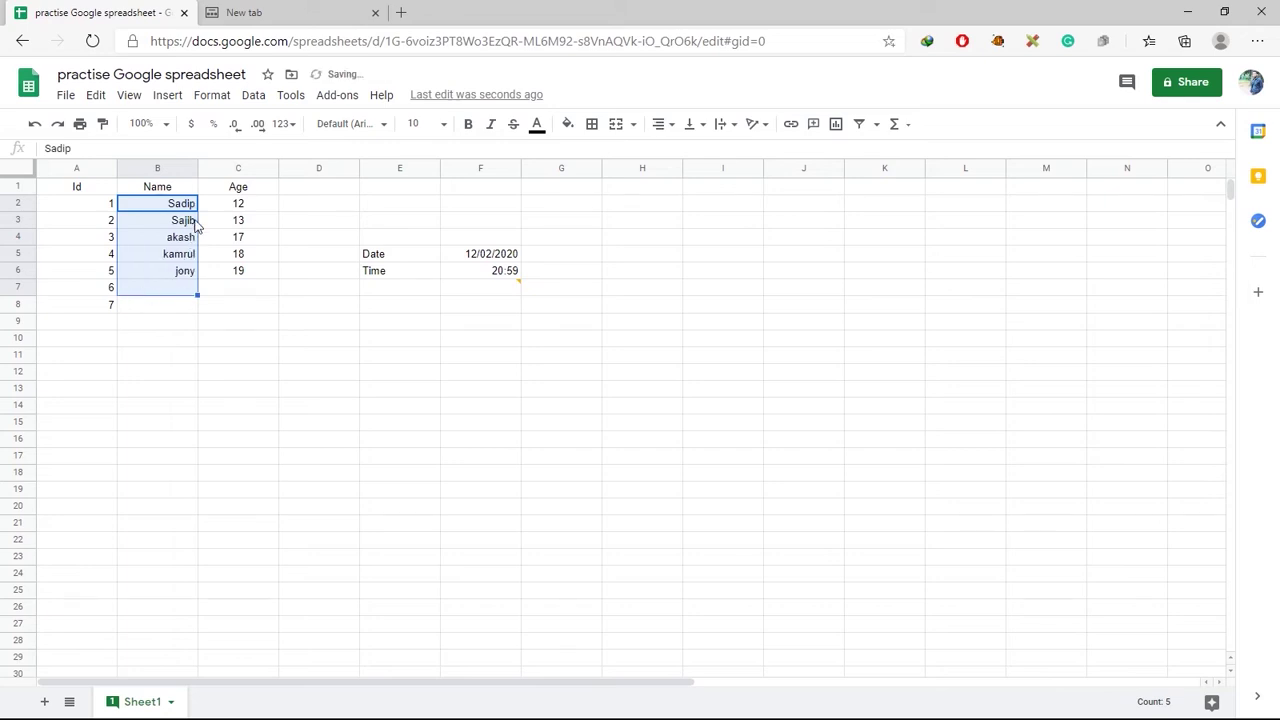
pyautogui.moveTo(214, 206); pyautogui.dragTo(247, 291)
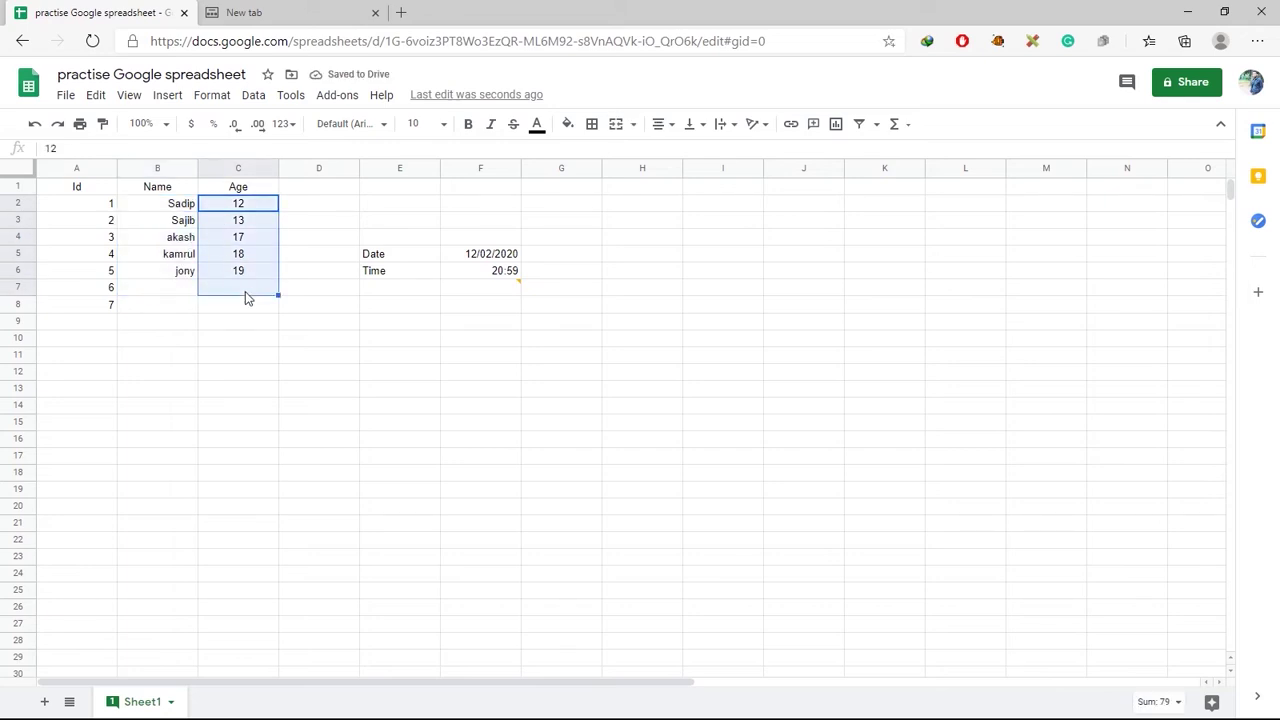
pyautogui.hotkey('ctrl', 'shift', 'r')
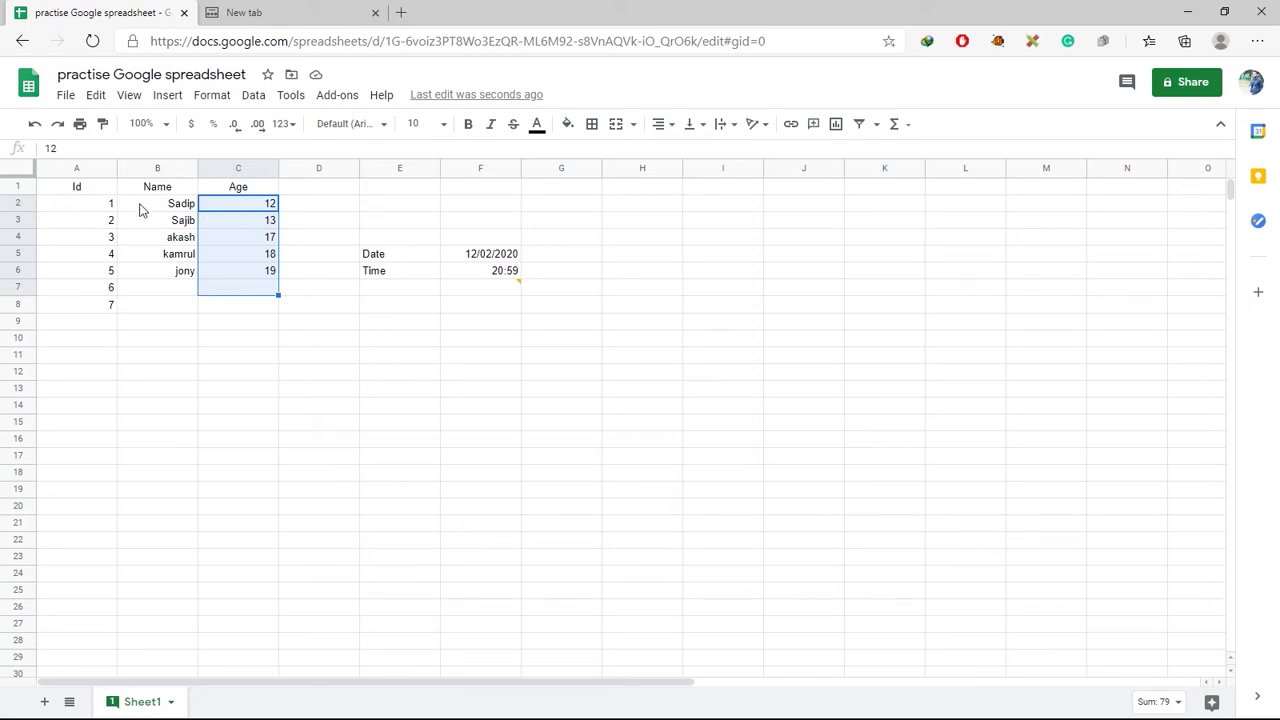
# Step: Centre the names in B2 to B6 and left-align the ages in C2 to C6
pyautogui.moveTo(137, 206); pyautogui.dragTo(166, 268)
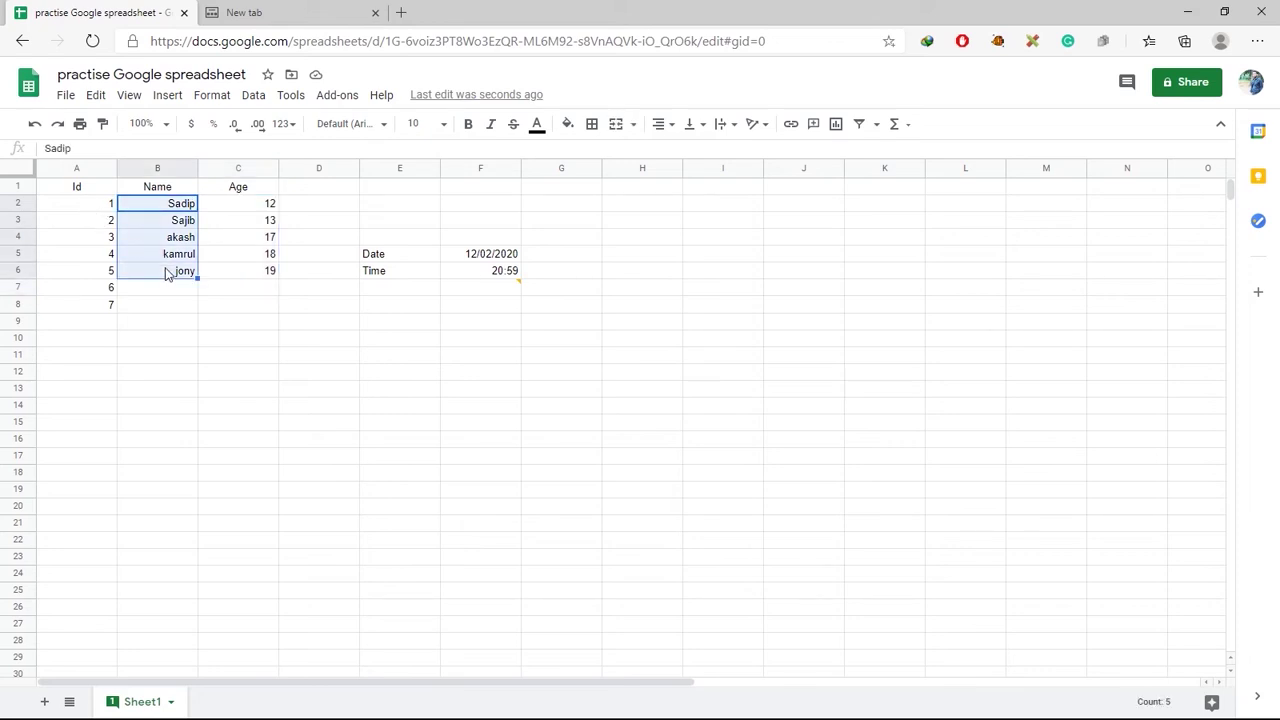
pyautogui.hotkey('ctrl', 'shift', 'e')
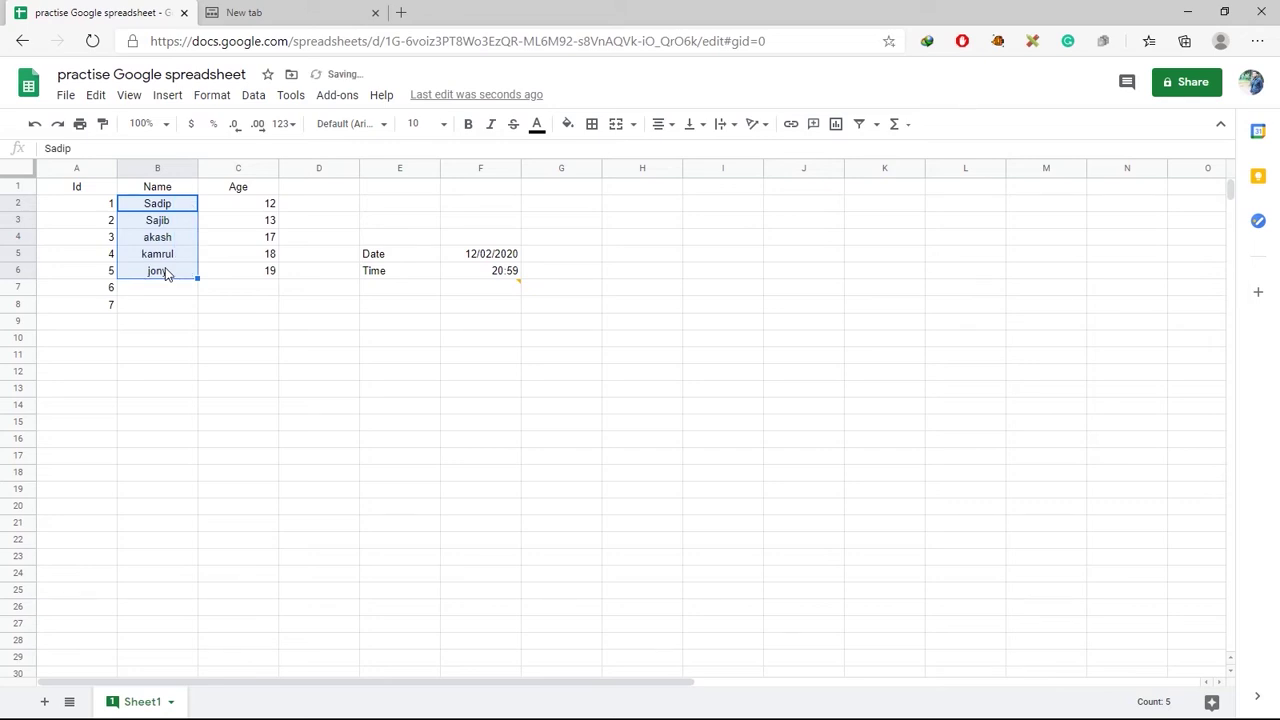
pyautogui.moveTo(240, 203); pyautogui.dragTo(252, 275)
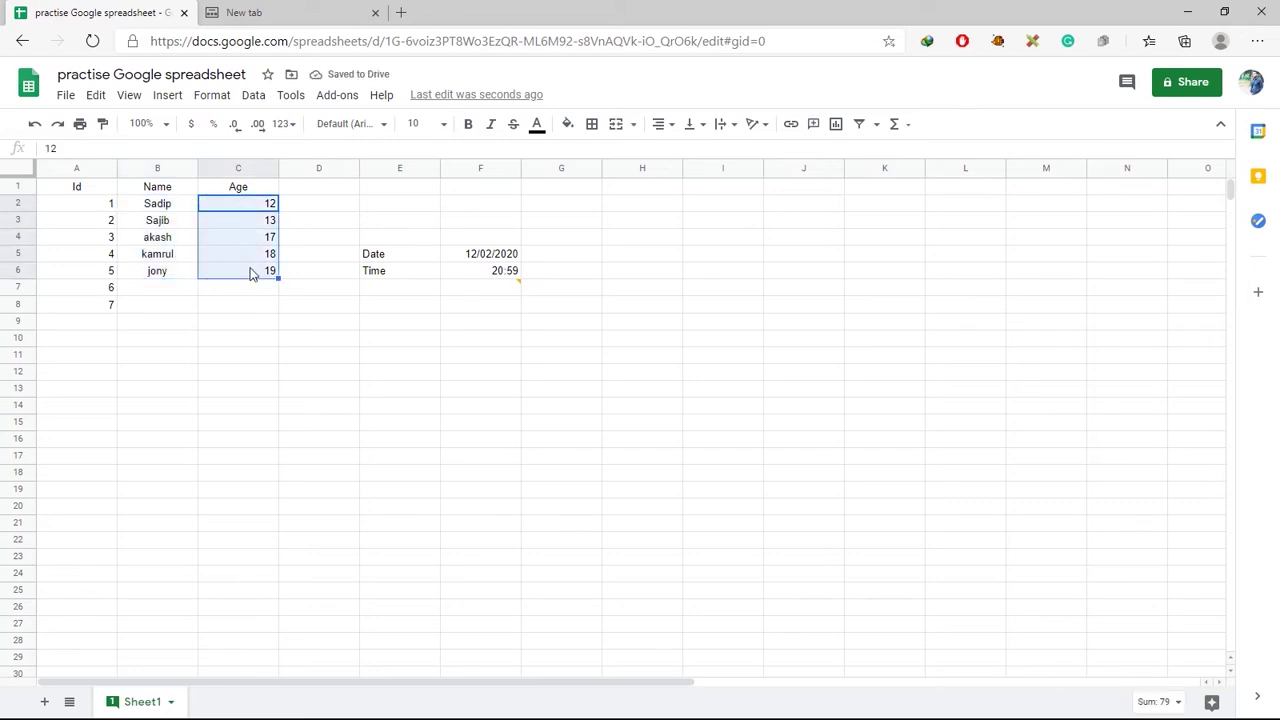
pyautogui.hotkey('ctrl', 'shift', 'l')
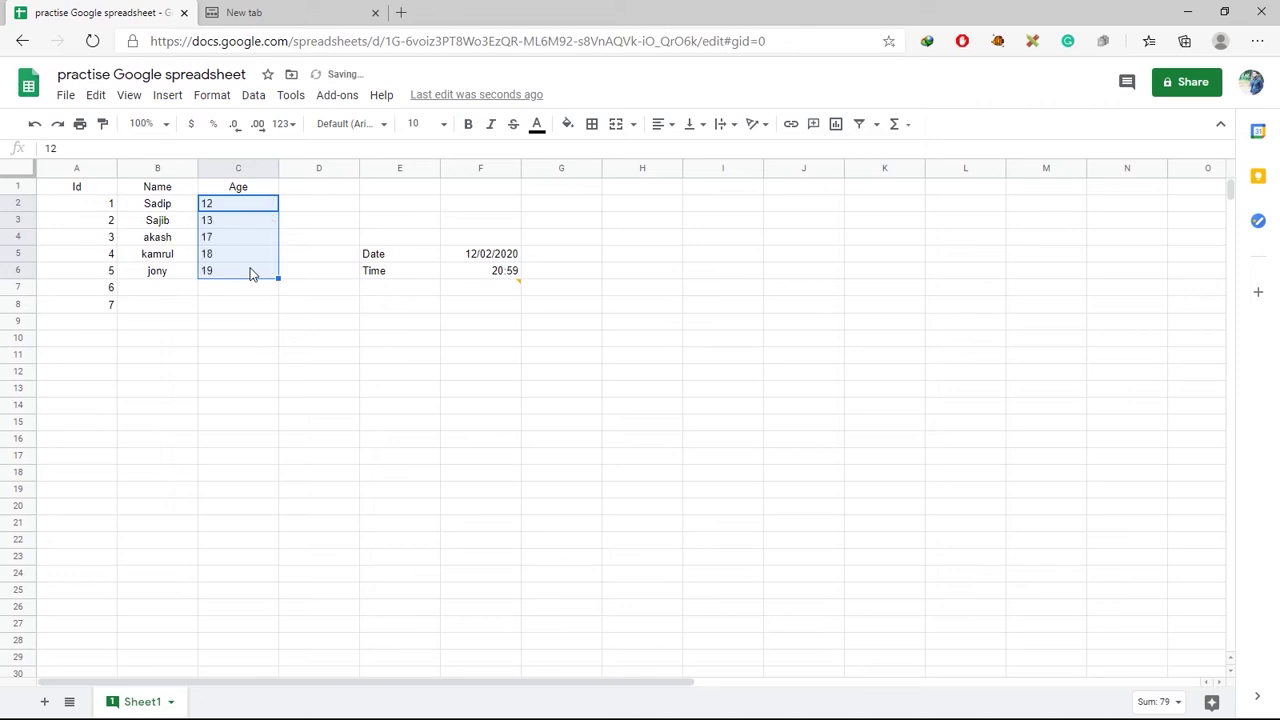
pyautogui.click(315, 209)
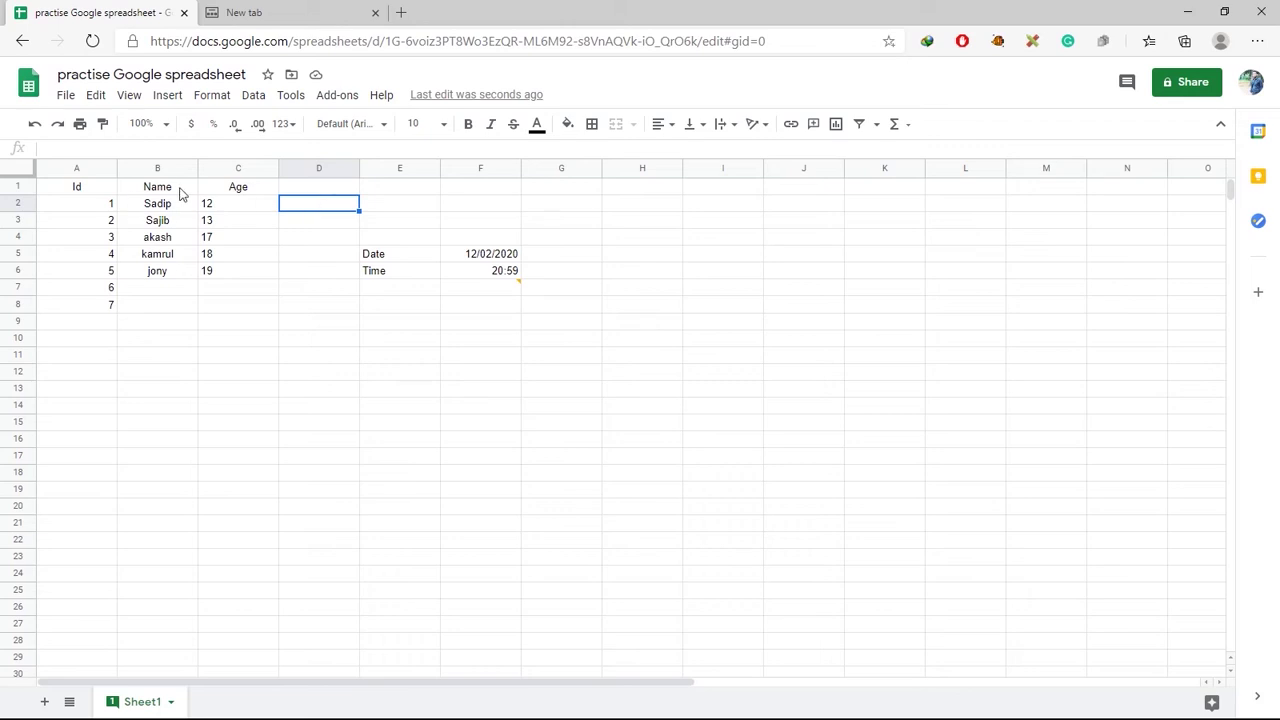
# Step: Enter "my businees property" in cell D1 and widen column D so the text fits
pyautogui.click(299, 191)
pyautogui.doubleClick(301, 190)
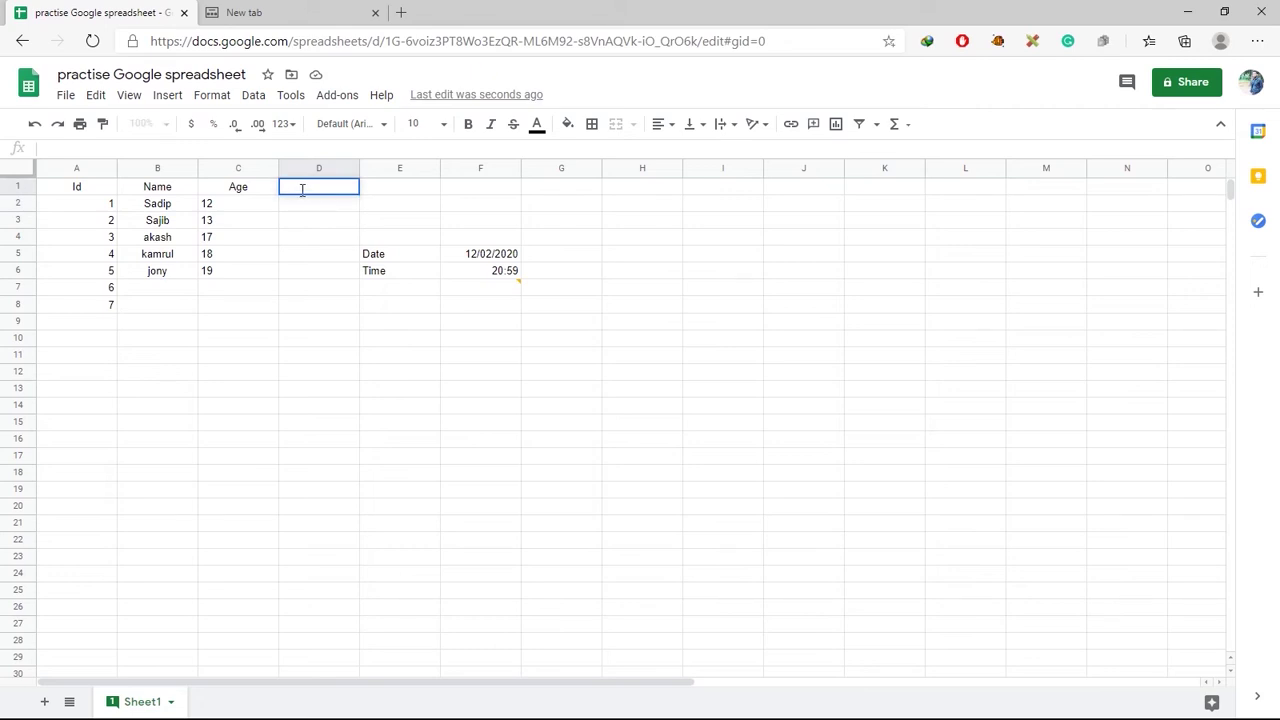
pyautogui.write('my businees property')
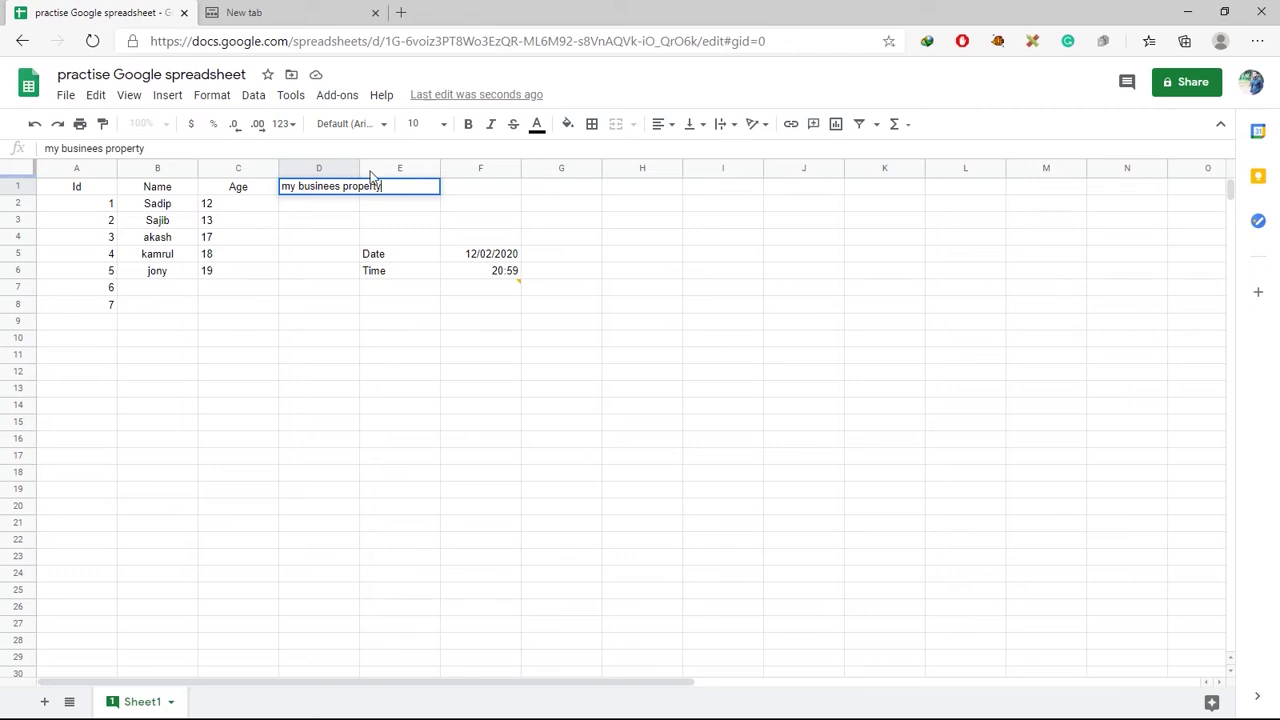
pyautogui.moveTo(359, 160); pyautogui.dragTo(394, 160)
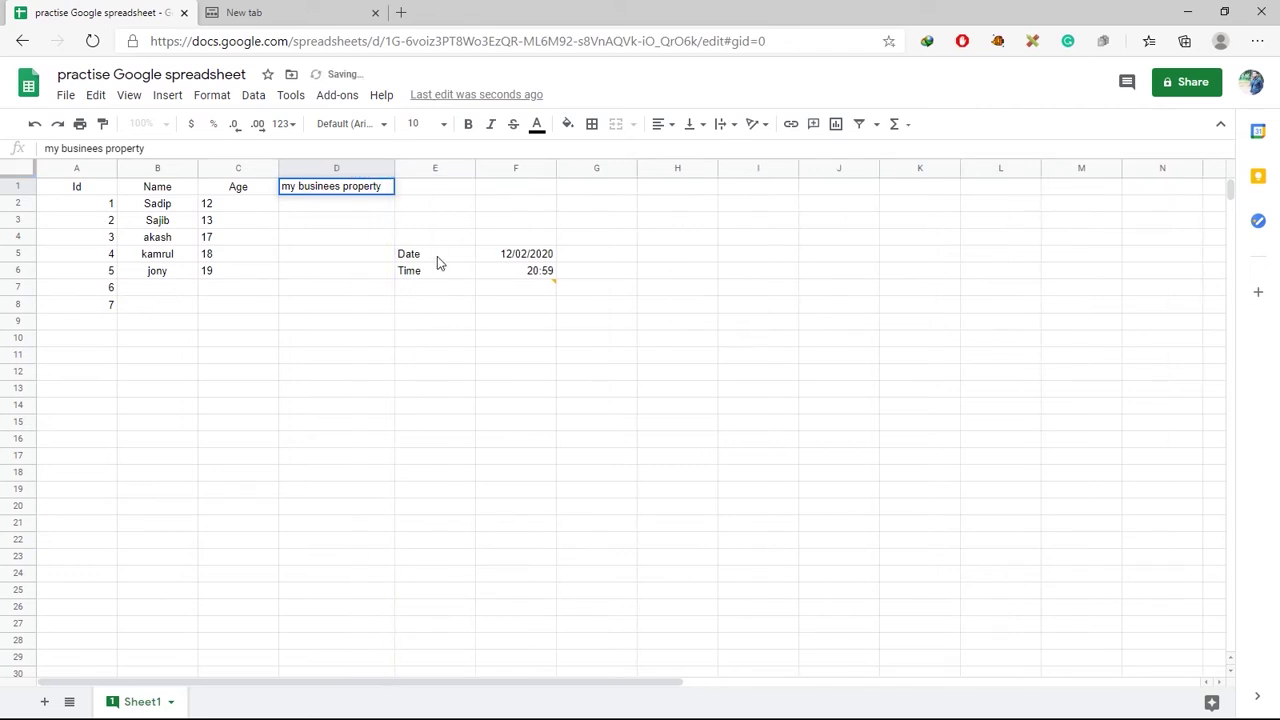
# Step: Insert a line break after "my businees" inside cell D1
pyautogui.click(341, 186)
pyautogui.hotkey('alt', 'Return')
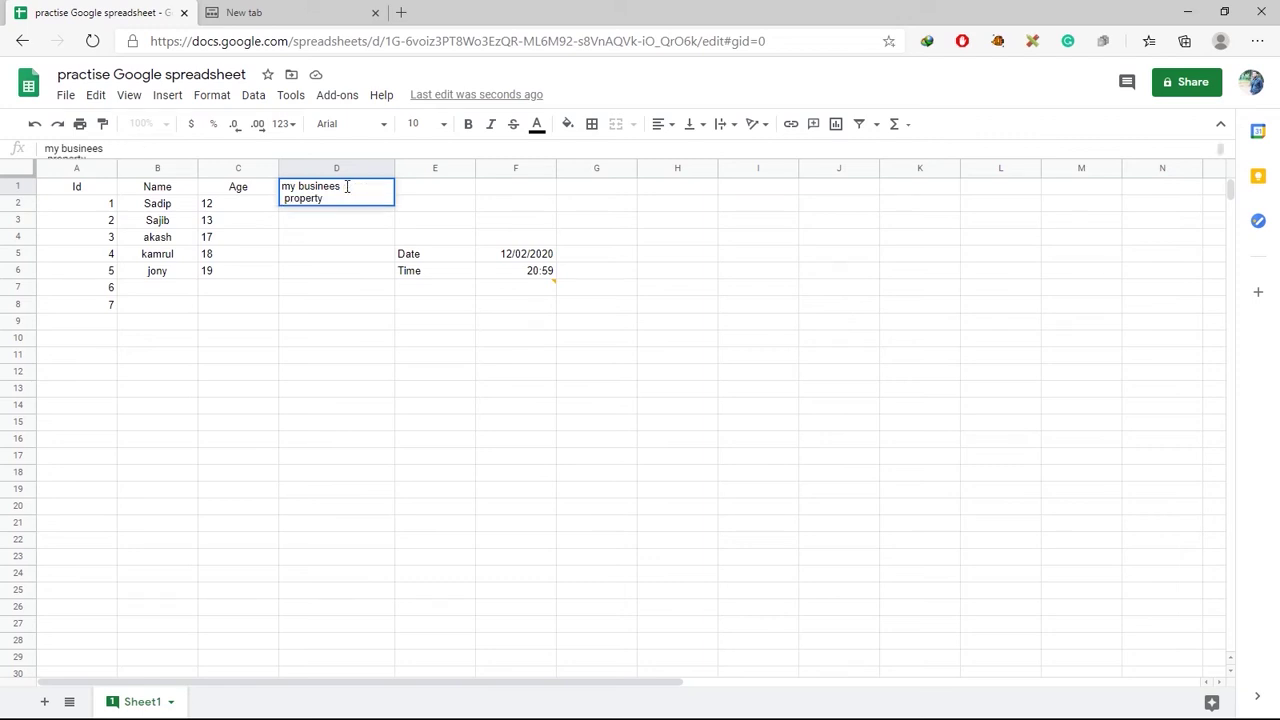
pyautogui.click(419, 195)
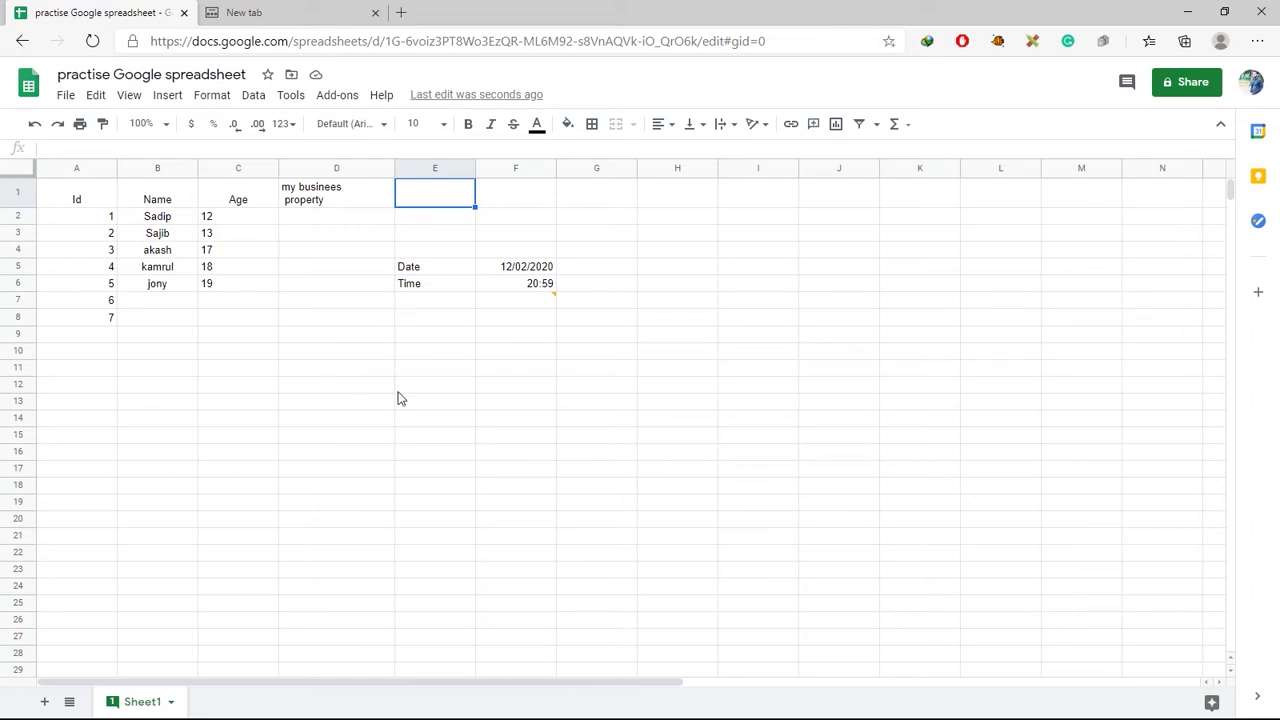
# Step: Search the sheet for the first three letters of the name in cell B2
pyautogui.scroll(-4, 409, 446)
pyautogui.scroll(4, 409, 478)
pyautogui.hotkey('ctrl', 'f')
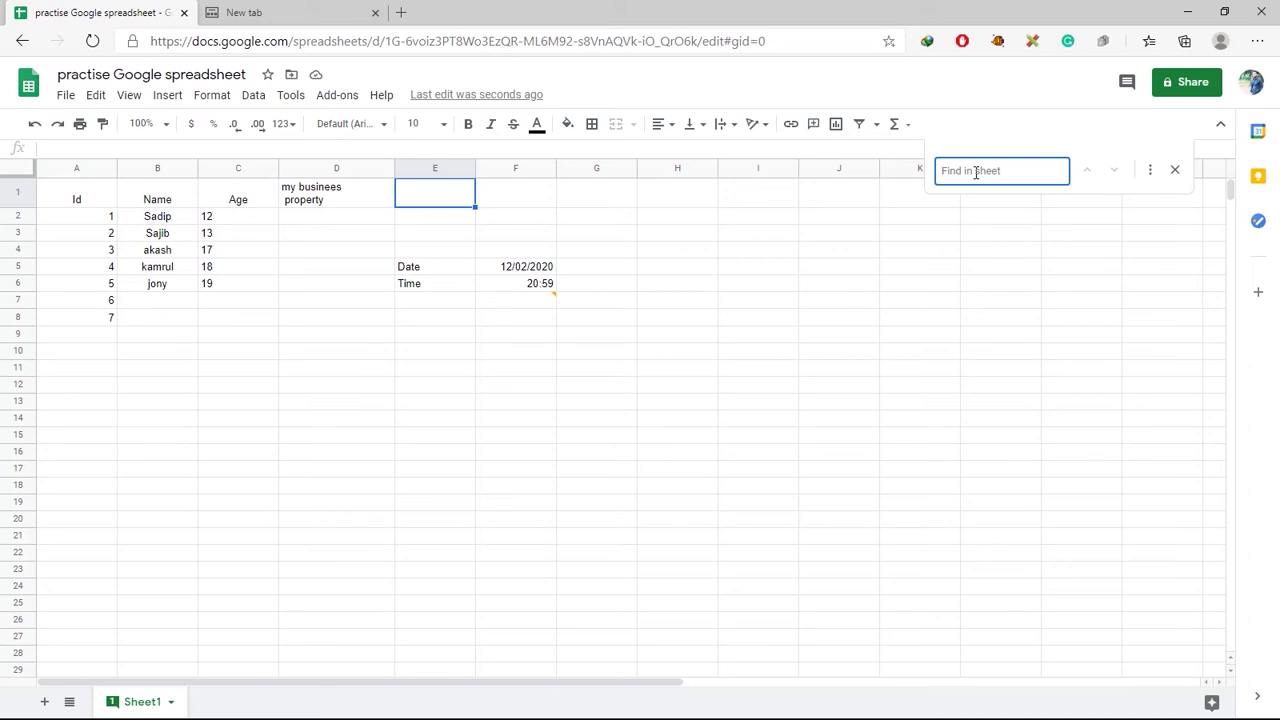
pyautogui.write('sa')
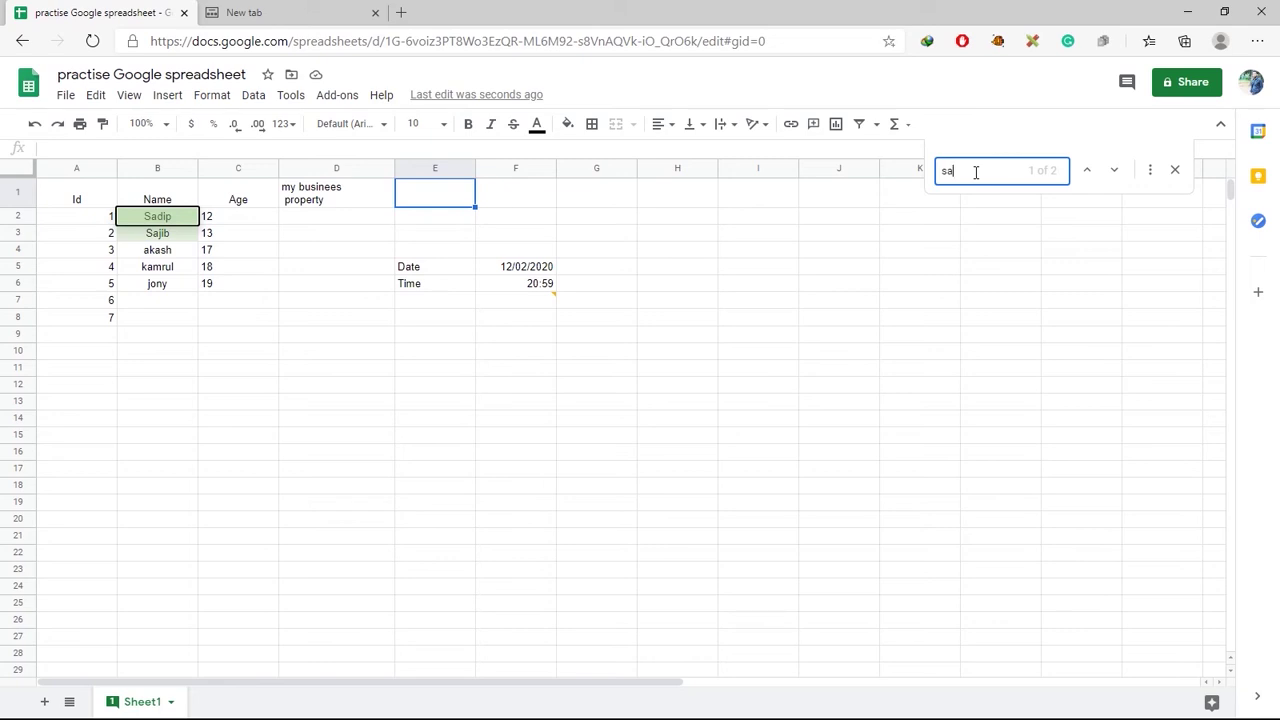
pyautogui.write('d')
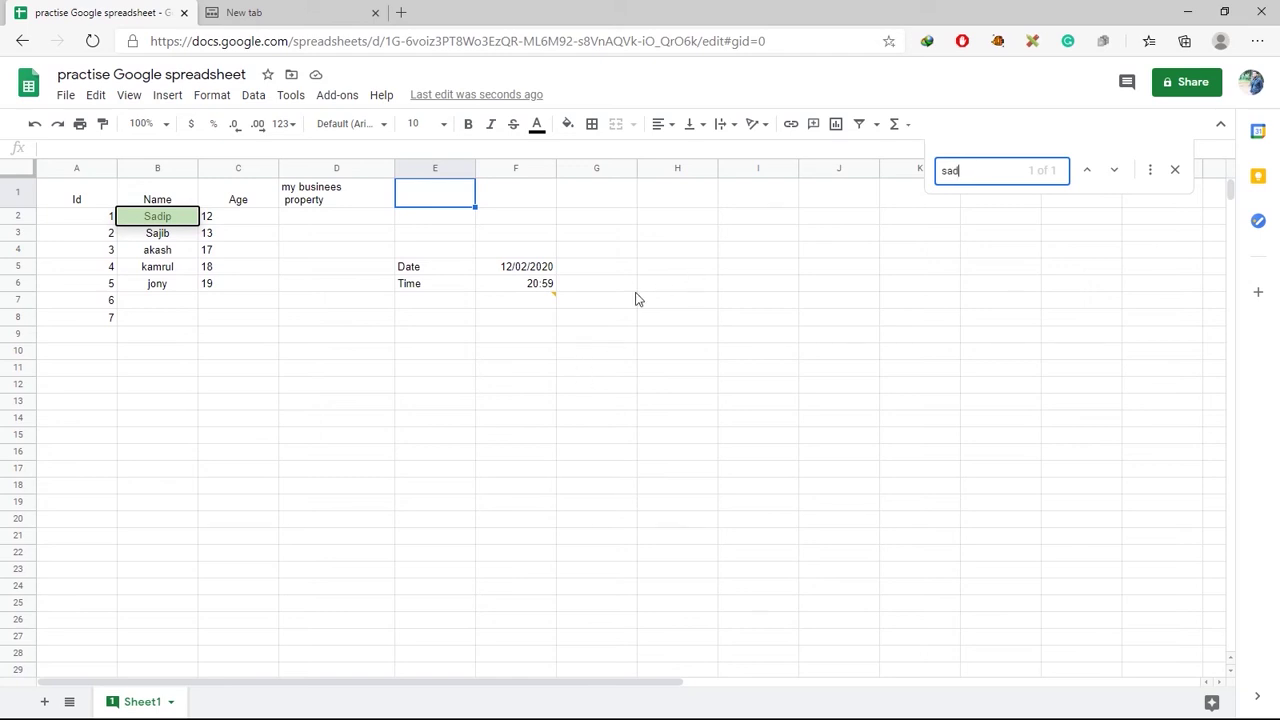
# Step: Find and replace all occurrences of the full name in B2 with a different first name, limiting the search to This sheet
pyautogui.click(1152, 173)
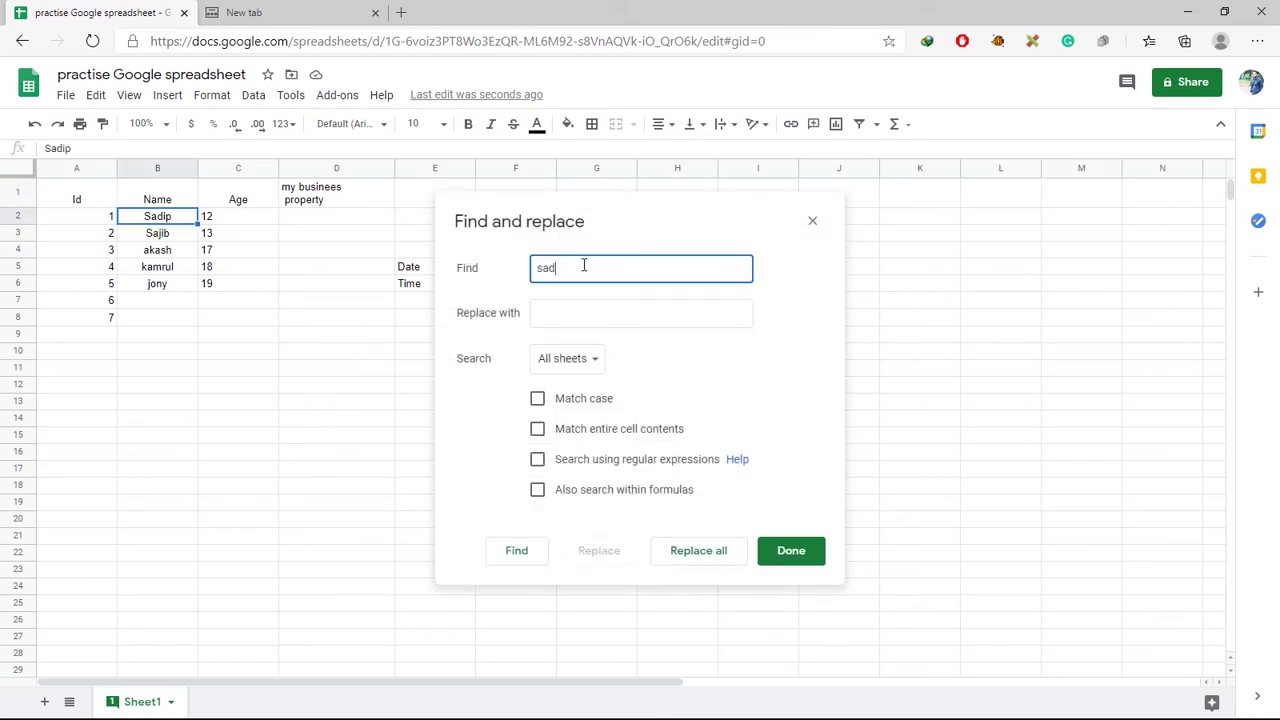
pyautogui.write('ip')
pyautogui.click(577, 313)
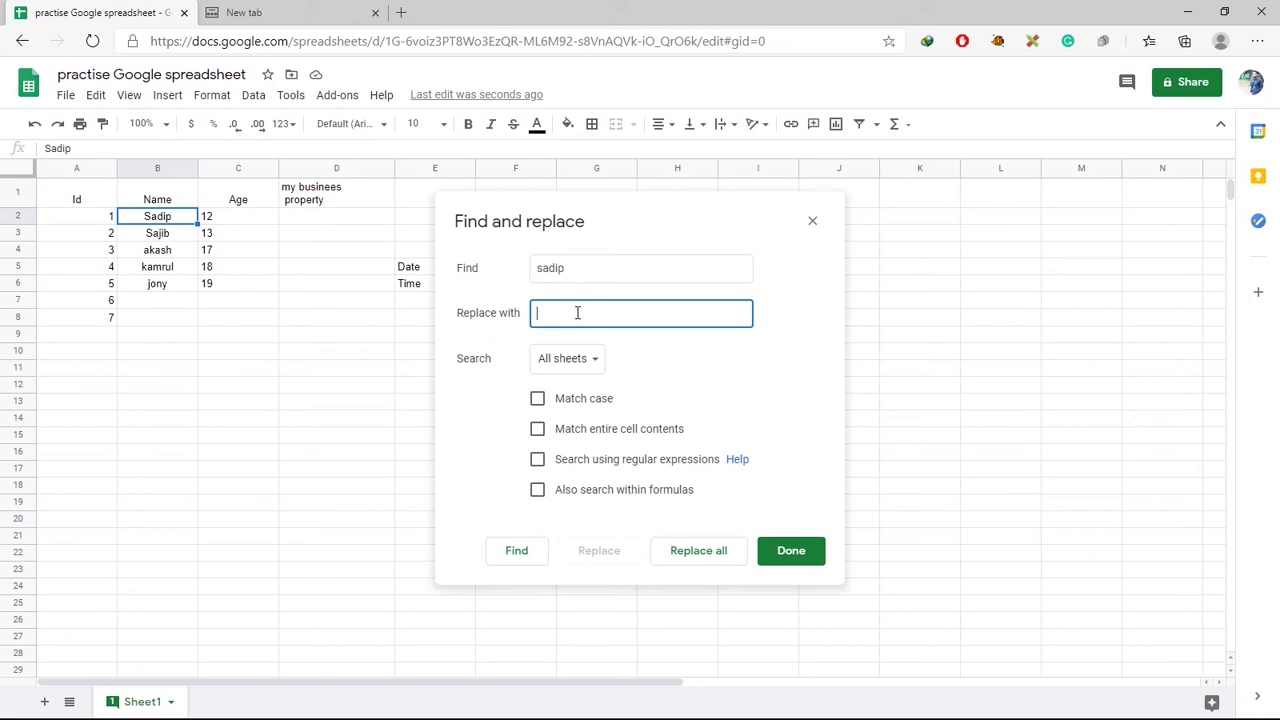
pyautogui.write('joy')
pyautogui.click(570, 360)
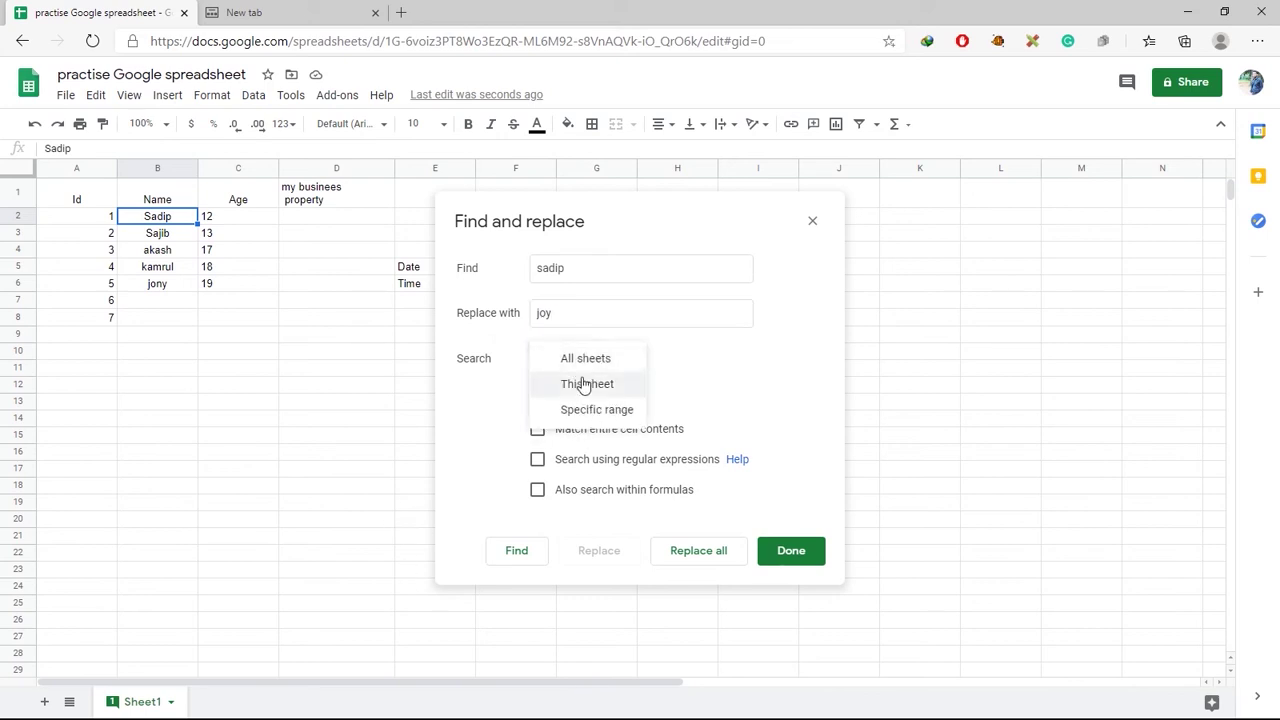
pyautogui.click(588, 385)
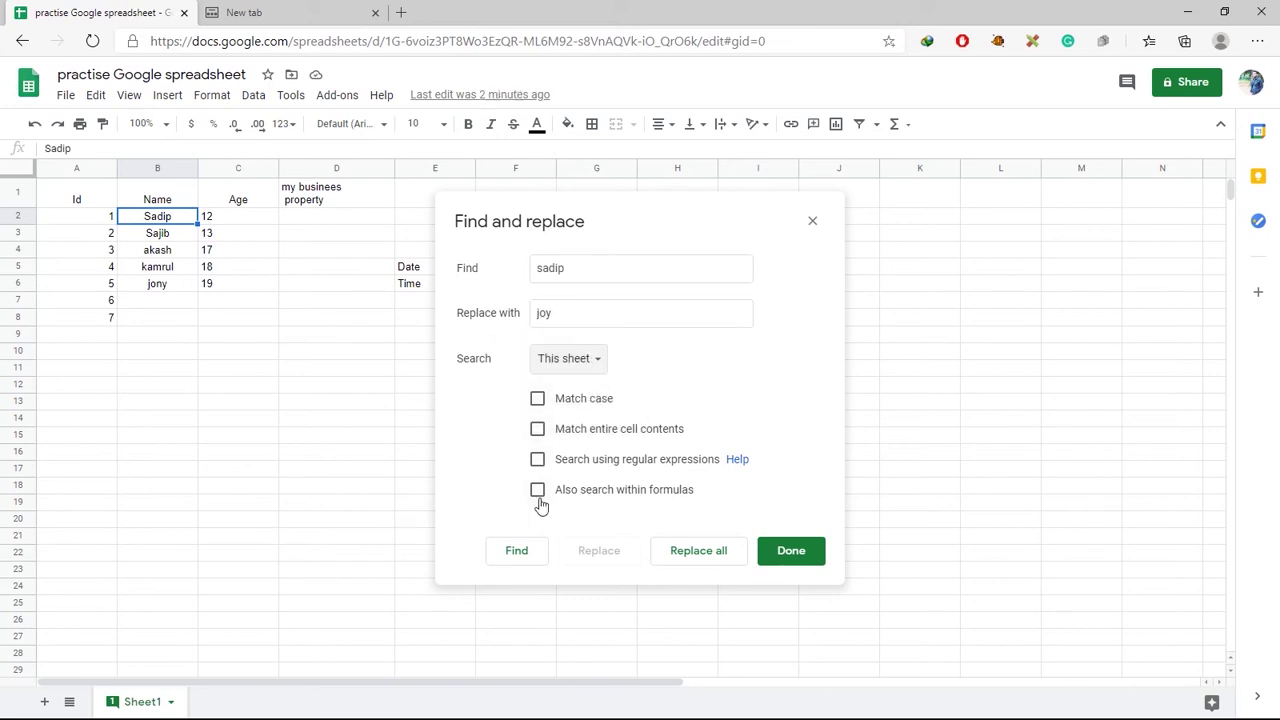
pyautogui.click(700, 552)
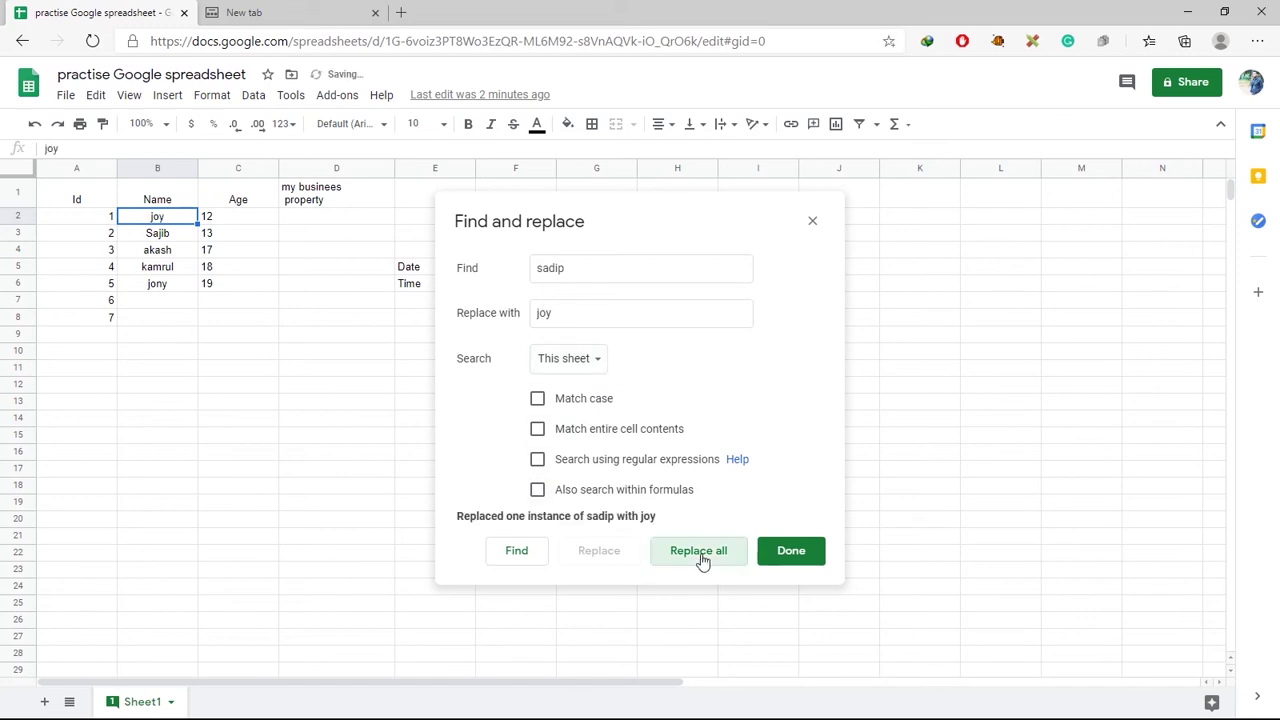
pyautogui.click(796, 556)
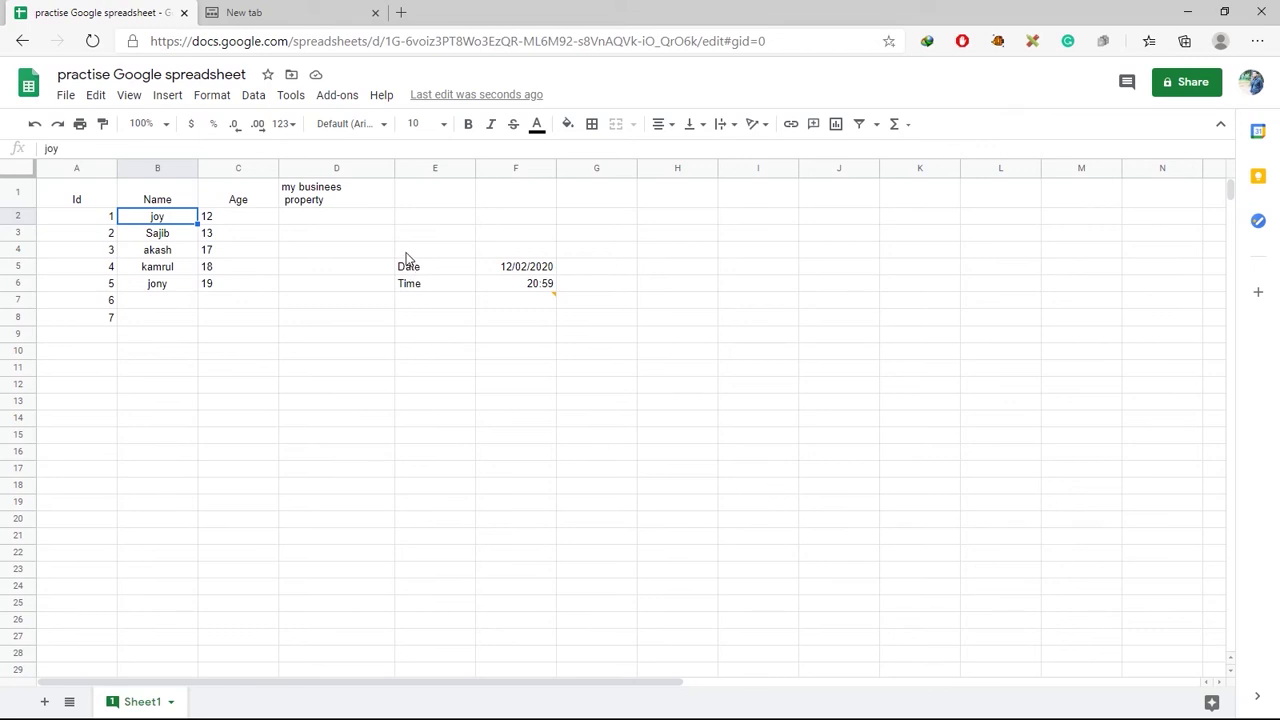
# Step: Reply "This is my file" to the existing comment on cell F7
pyautogui.moveTo(410, 252); pyautogui.dragTo(543, 289)
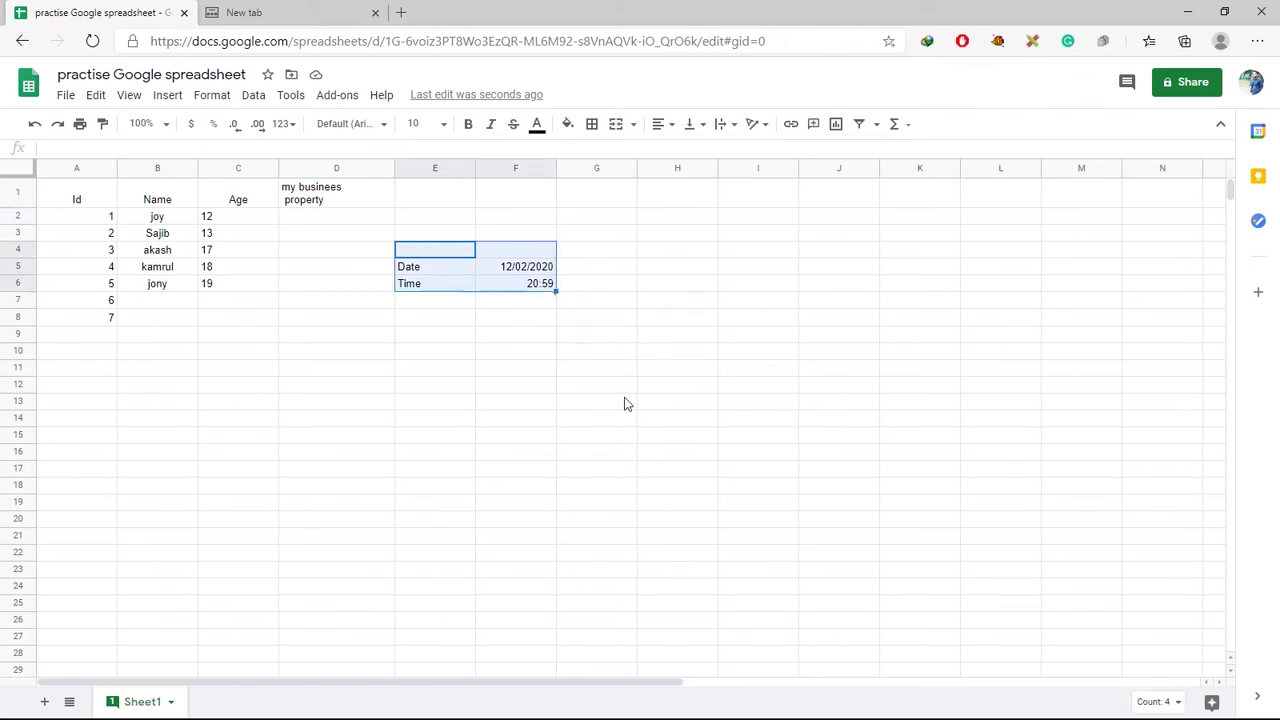
pyautogui.moveTo(556, 290)
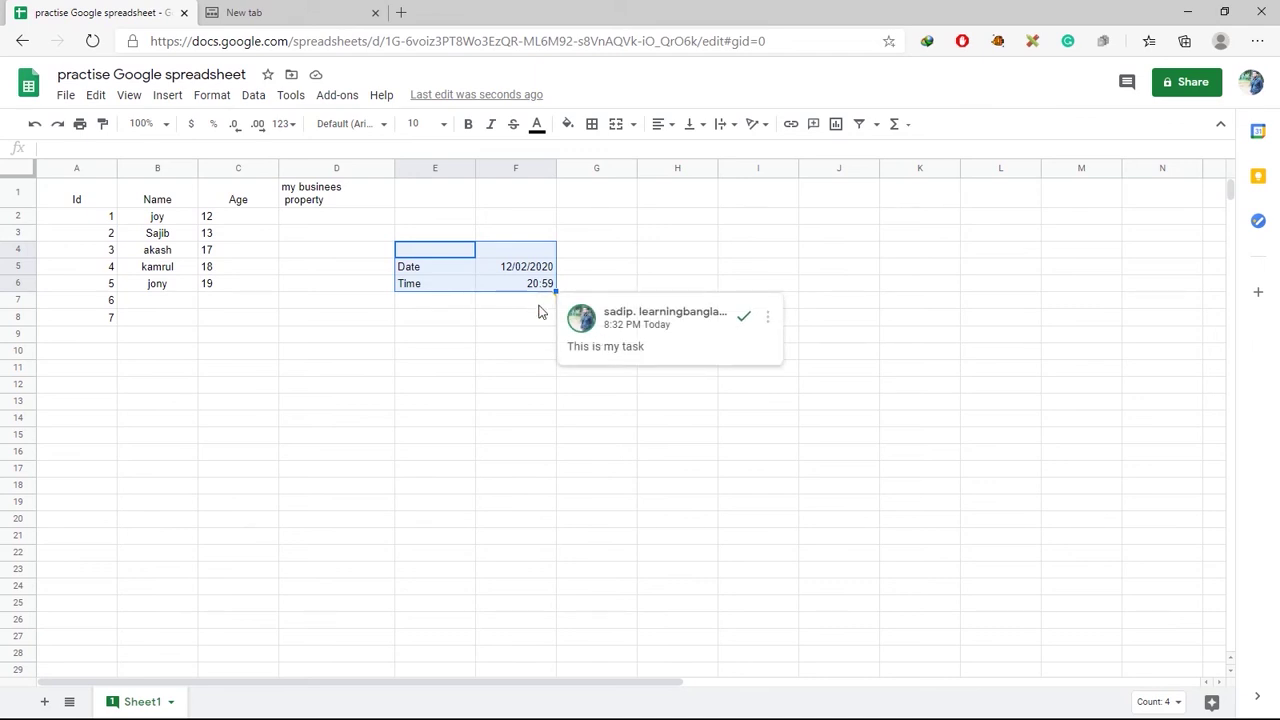
pyautogui.click(588, 440)
pyautogui.moveTo(524, 303)
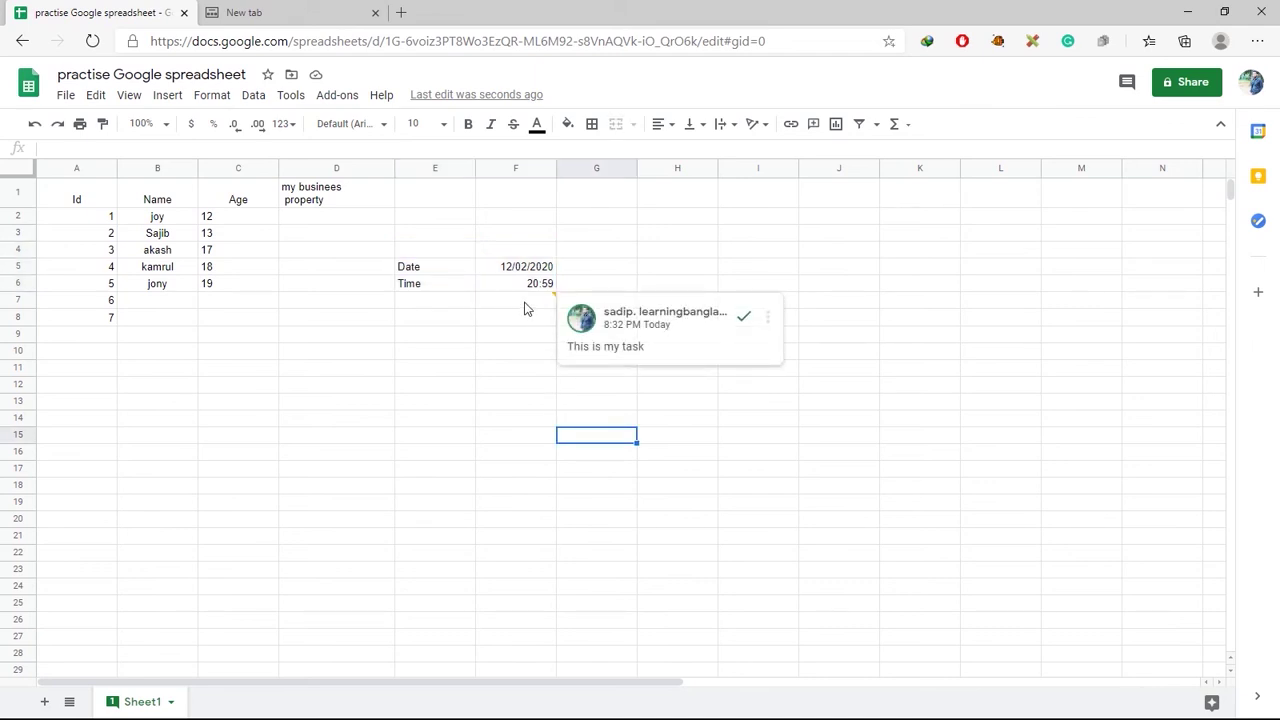
pyautogui.click(653, 331)
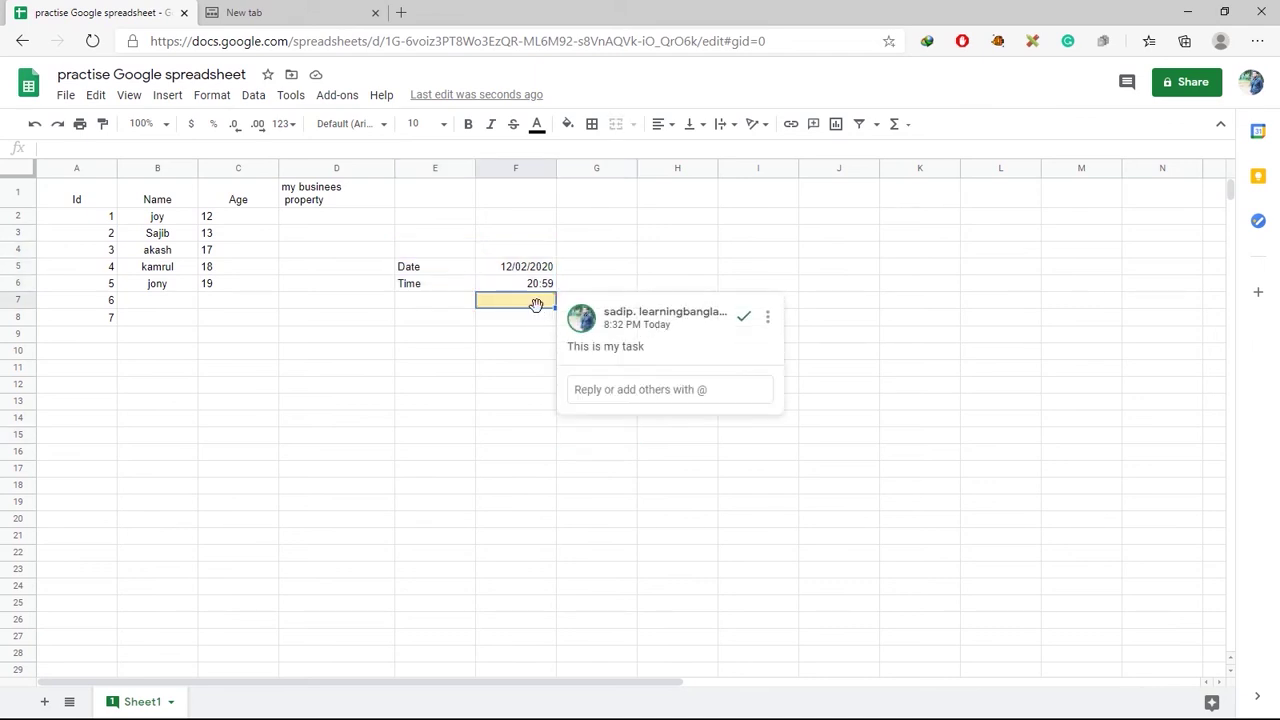
pyautogui.click(610, 390)
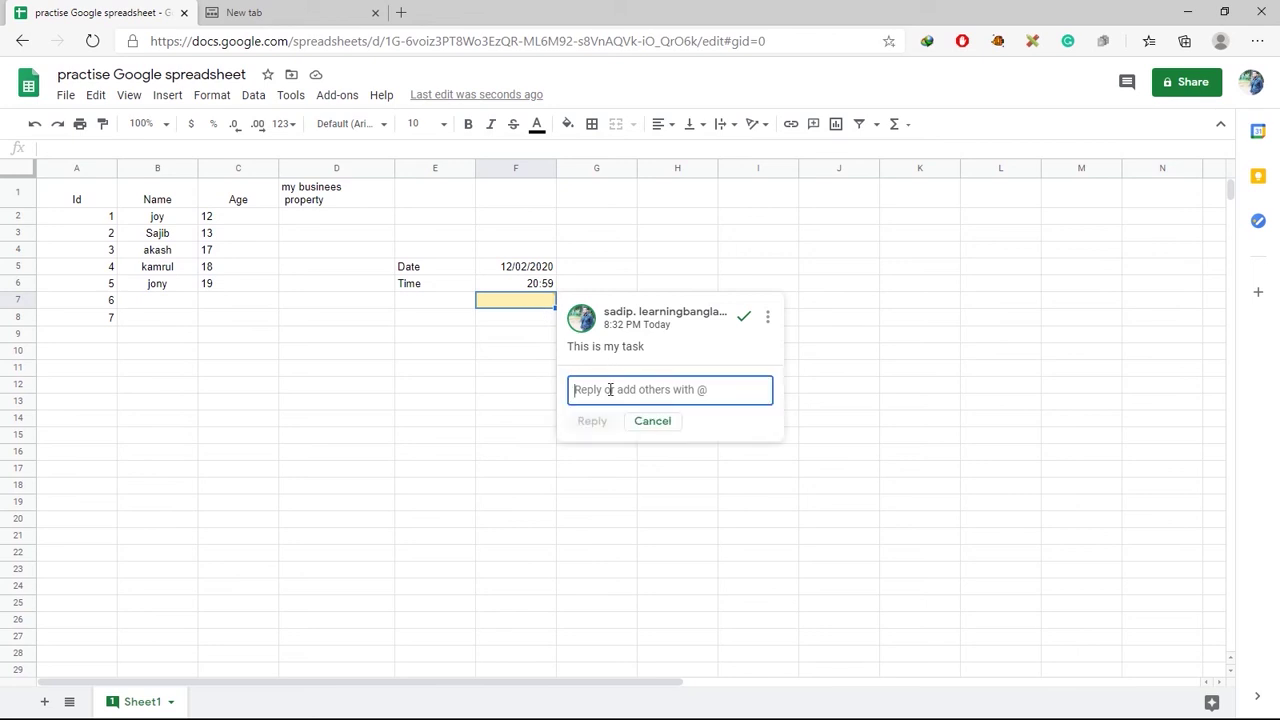
pyautogui.write('This is')
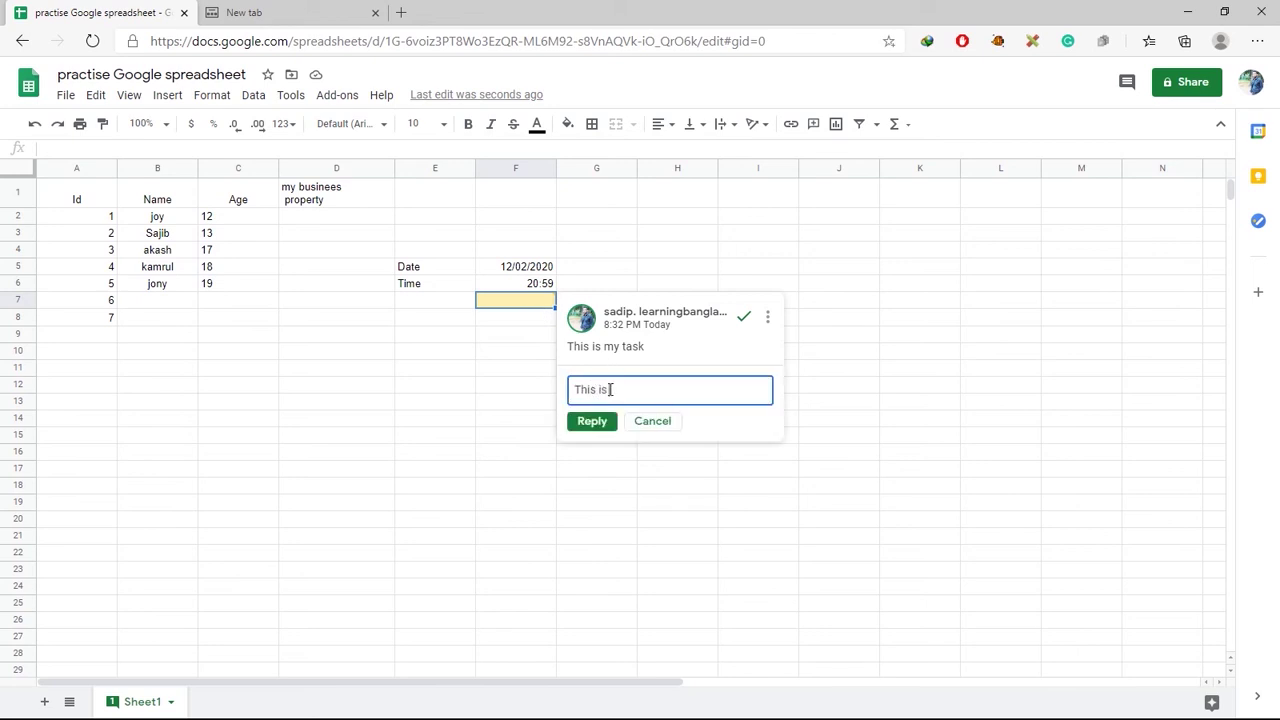
pyautogui.write(' my file')
pyautogui.click(590, 422)
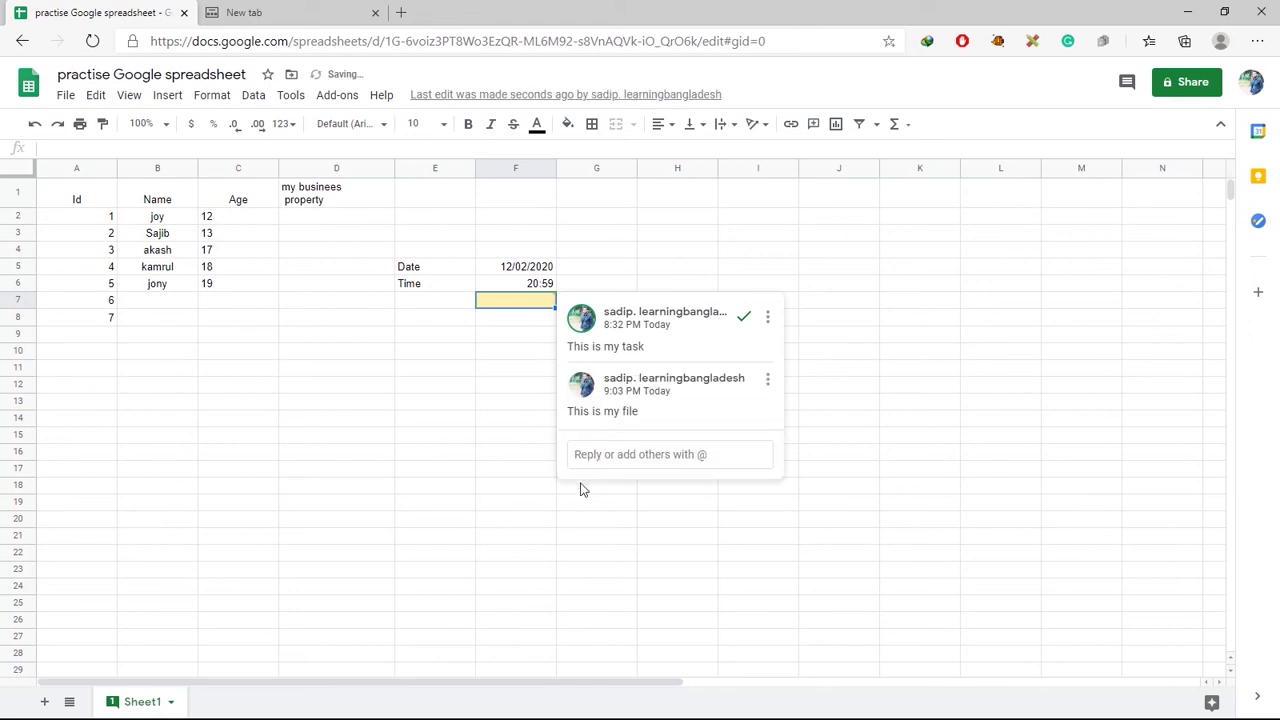
pyautogui.click(483, 387)
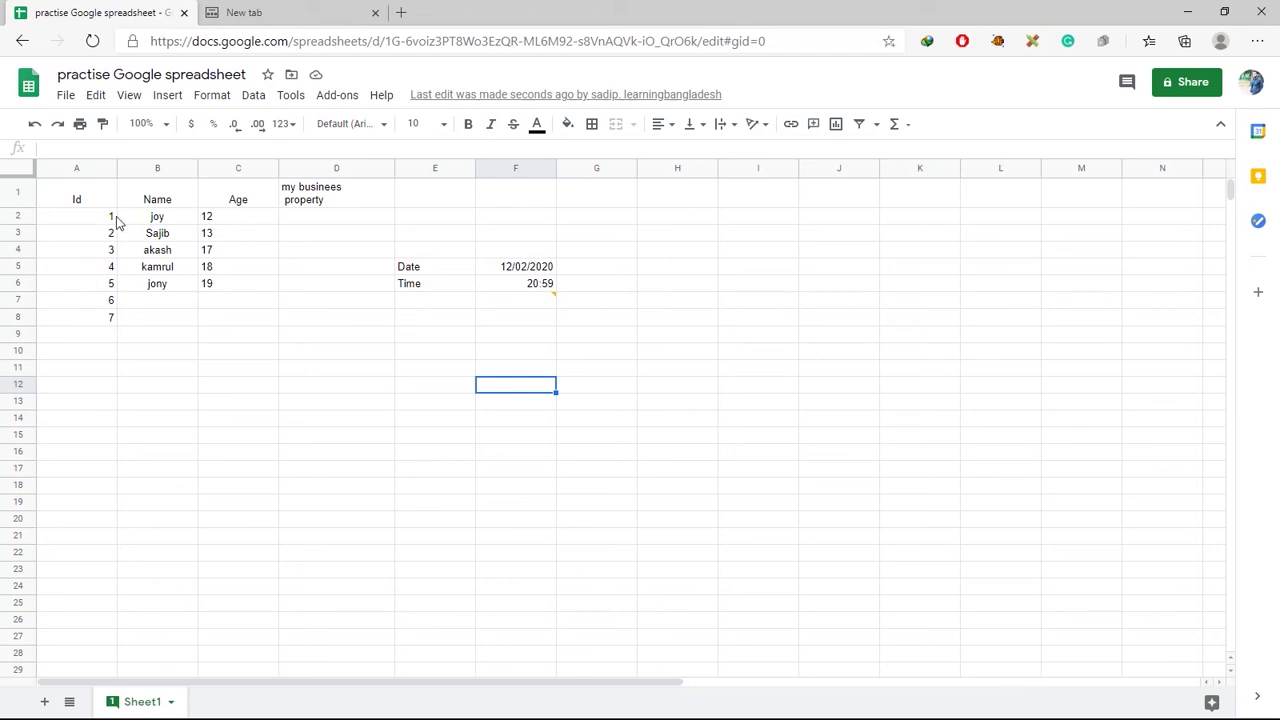
# Step: Enter the Id 8 in cell A9, directly below the last Id
pyautogui.doubleClick(95, 334)
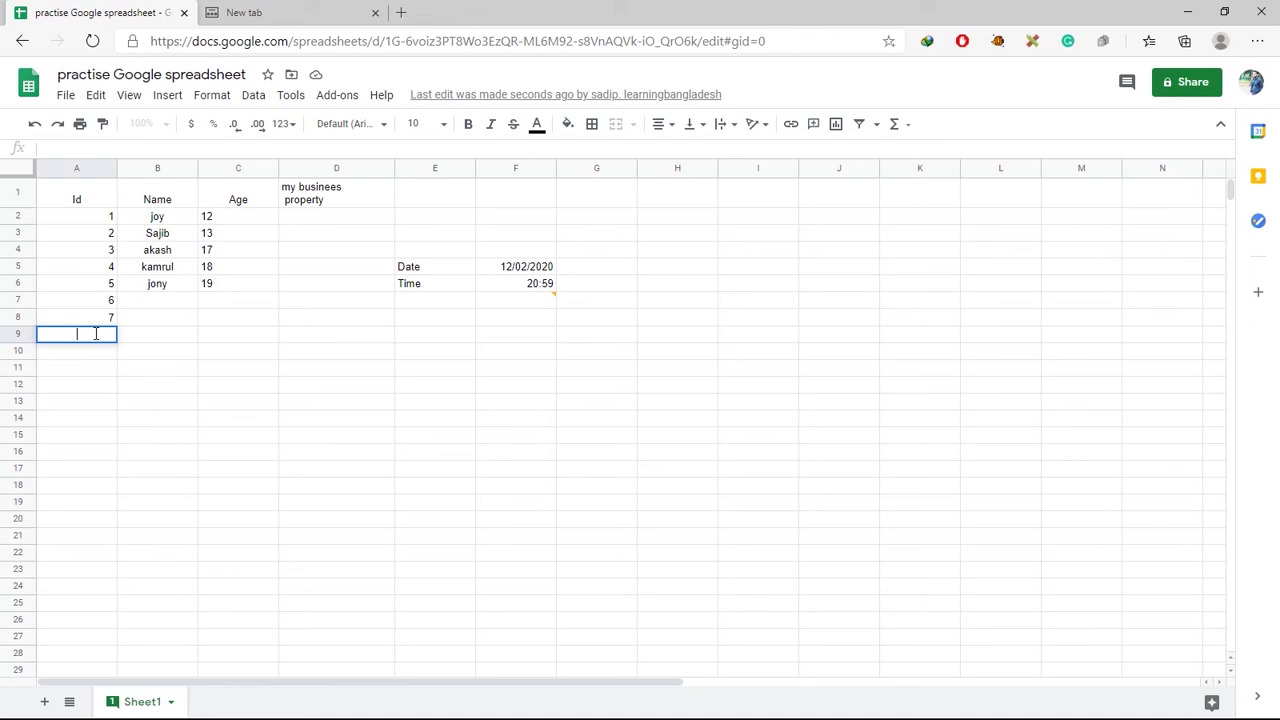
pyautogui.click(97, 220)
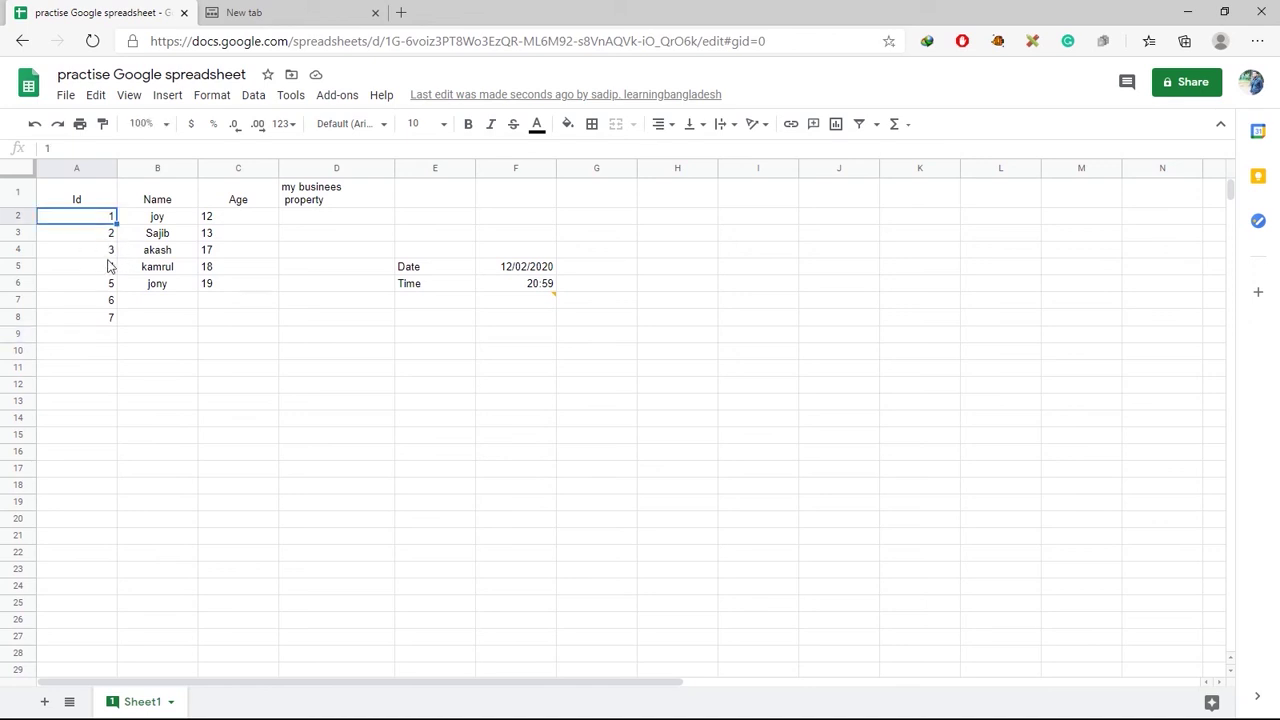
pyautogui.click(111, 322)
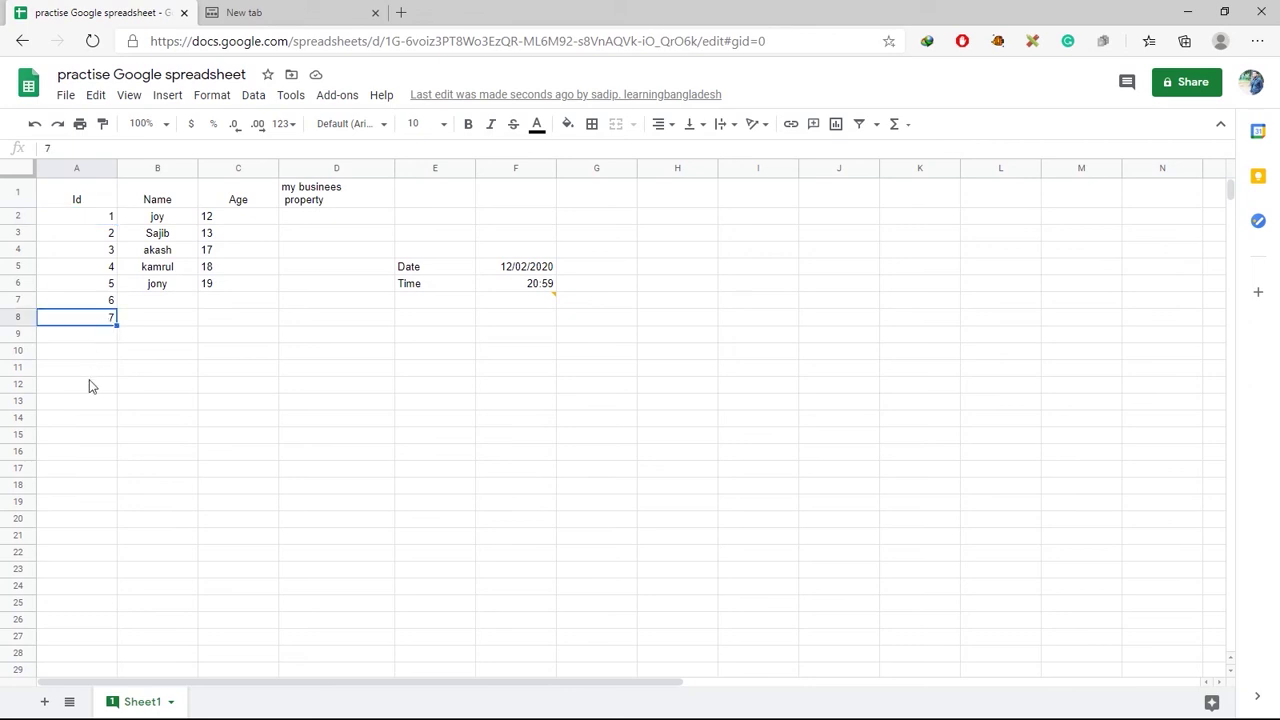
pyautogui.click(107, 337)
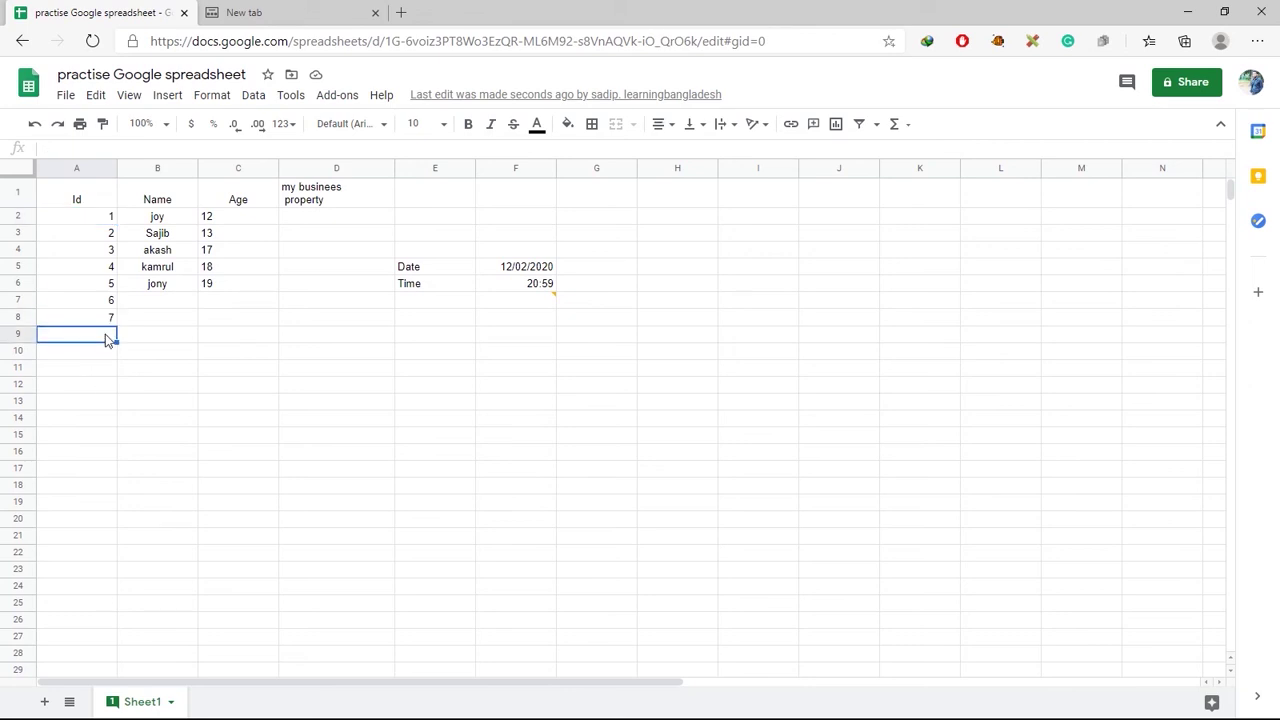
pyautogui.write('8')
pyautogui.press('Return')
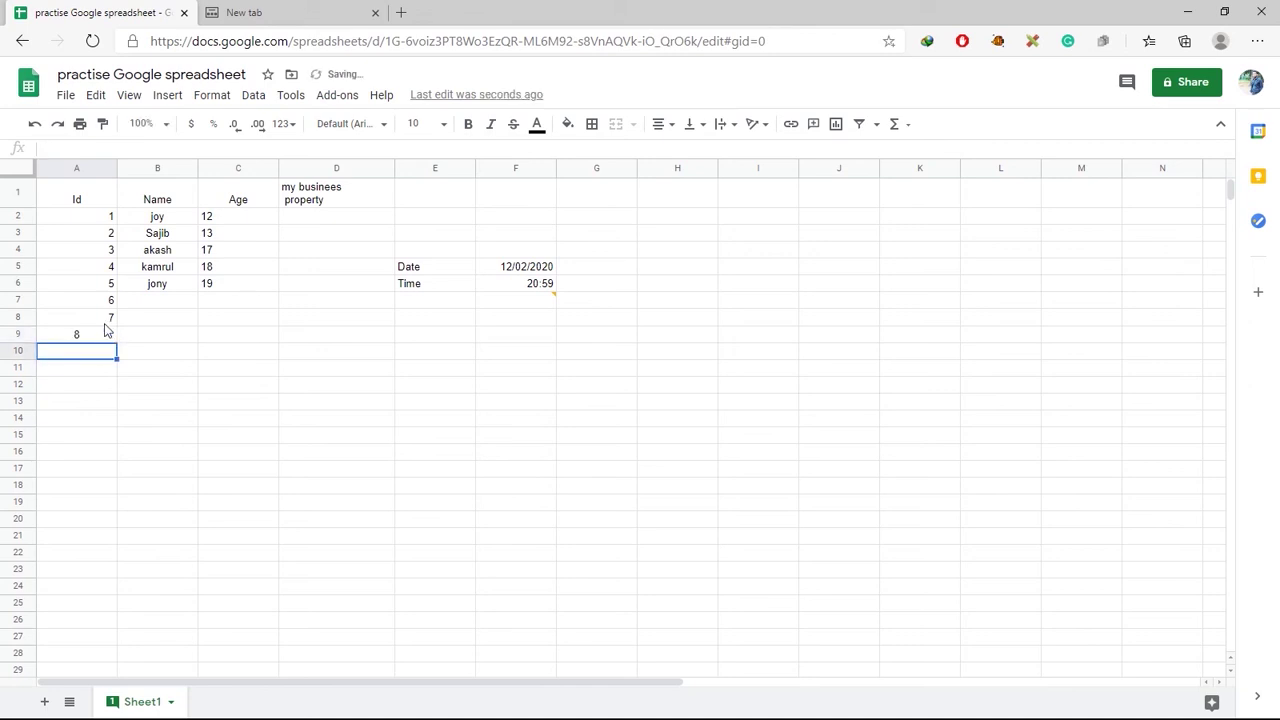
# Step: Extend the number series in cells A8 and A9 down to A17 by autofill, so the Ids run through 16
pyautogui.click(91, 338)
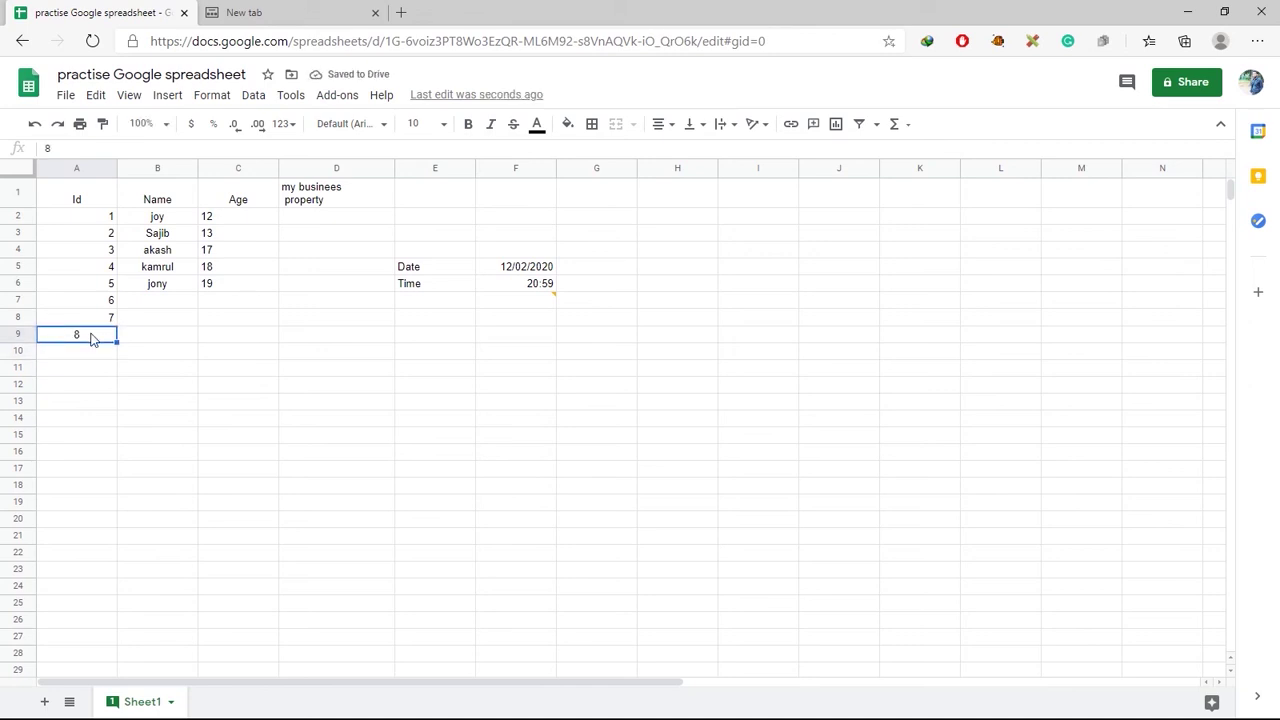
pyautogui.click(98, 320)
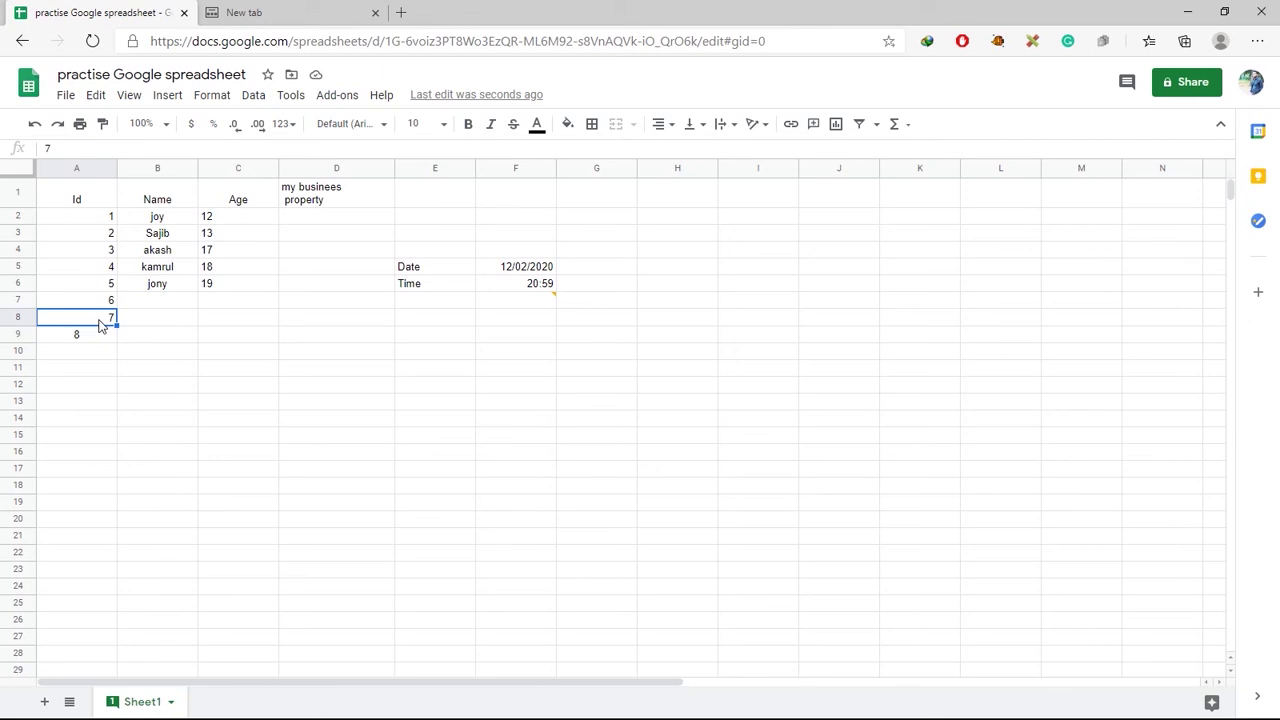
pyautogui.click(86, 336)
pyautogui.click(86, 320)
pyautogui.keyDown('ctrl'); pyautogui.click(85, 335); pyautogui.keyUp('ctrl')
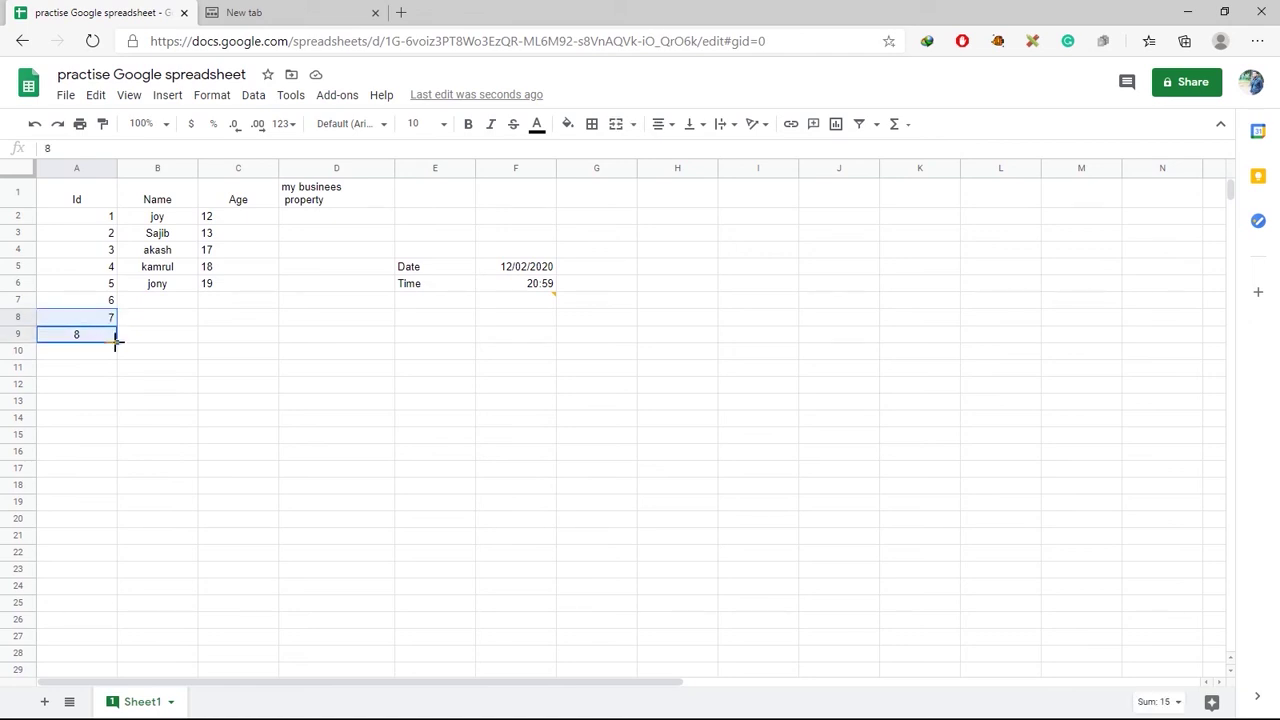
pyautogui.moveTo(116, 341); pyautogui.dragTo(121, 476)
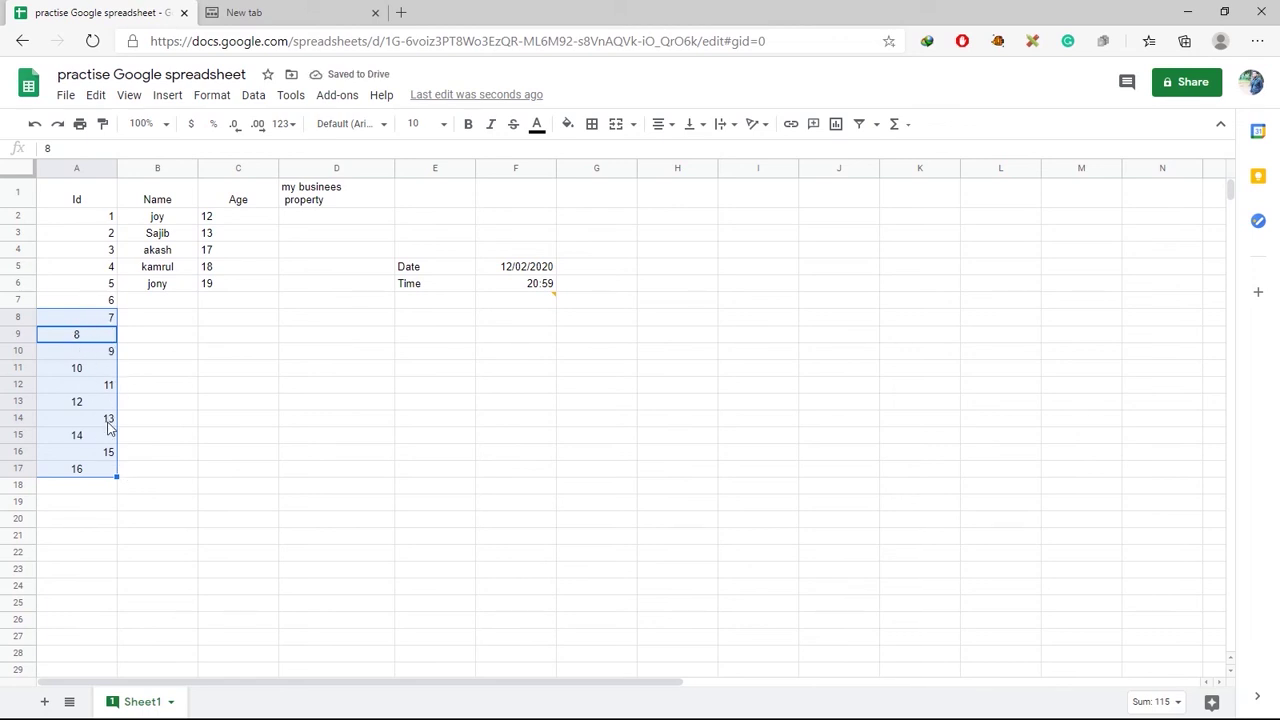
# Step: Try left alignment on the Id numbers in A2:A17 and right-align them instead
pyautogui.click(76, 222)
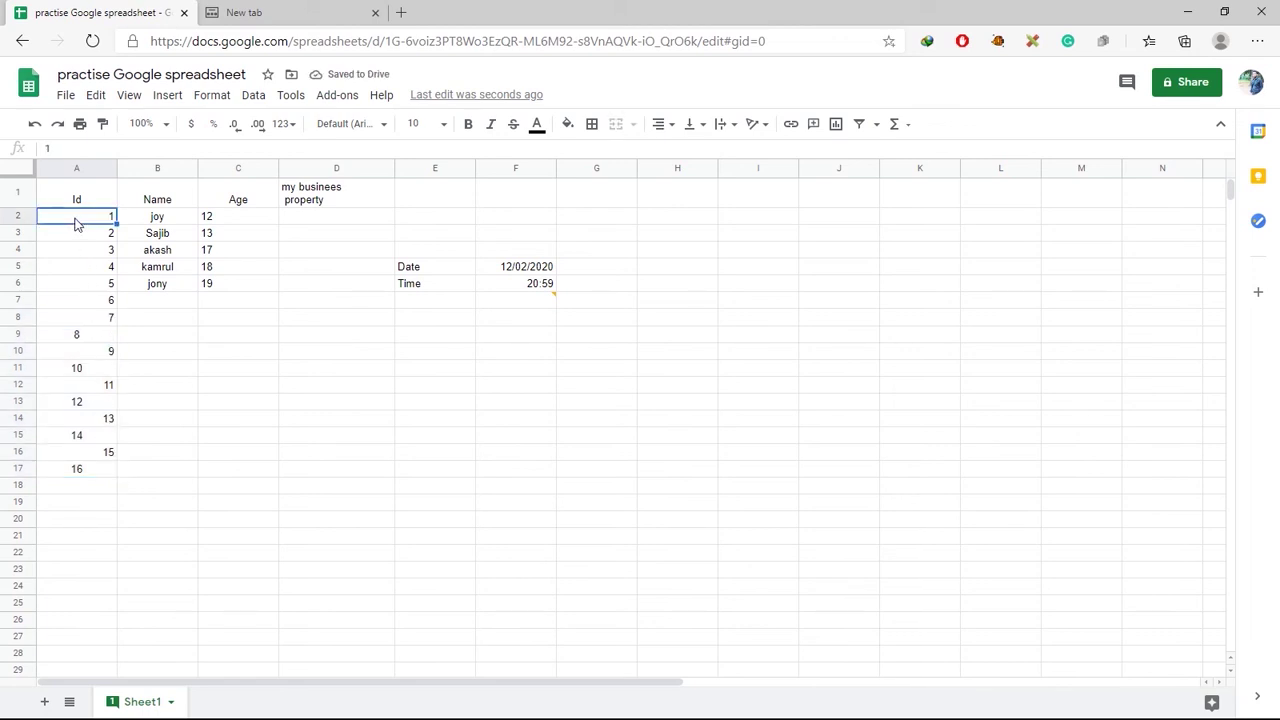
pyautogui.moveTo(76, 222); pyautogui.dragTo(84, 468)
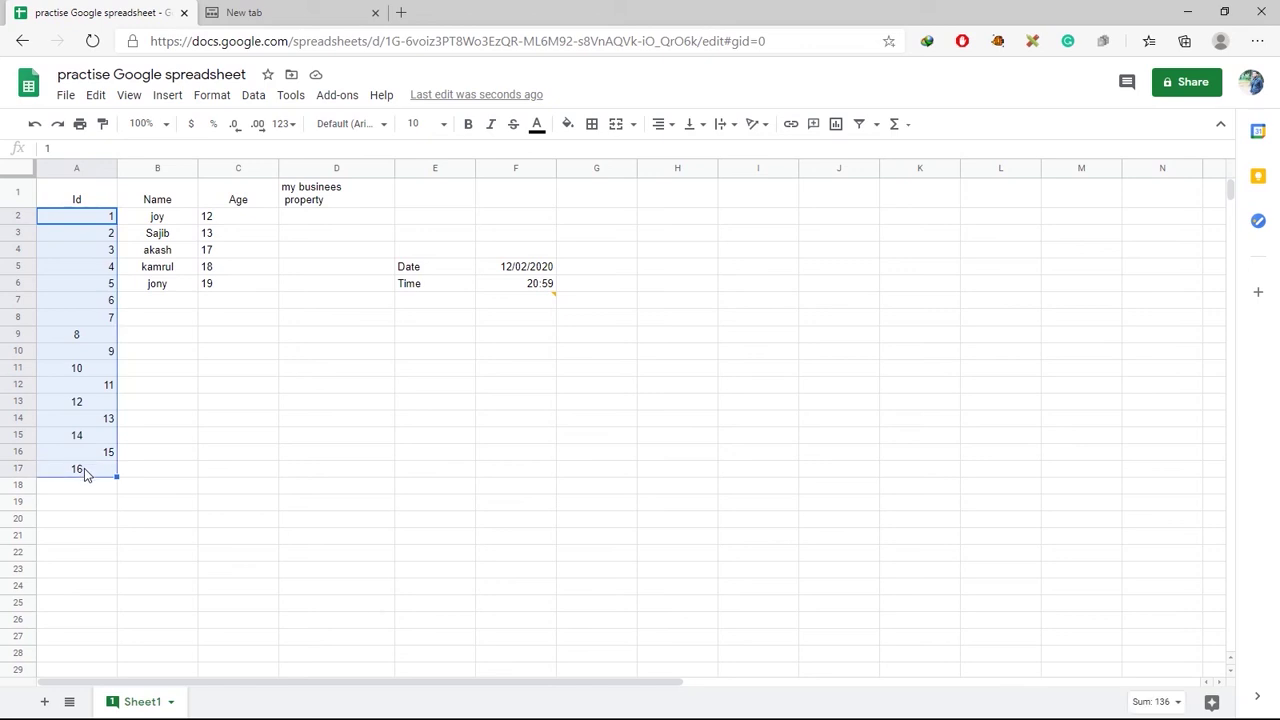
pyautogui.hotkey('ctrl', 'shift', 'l')
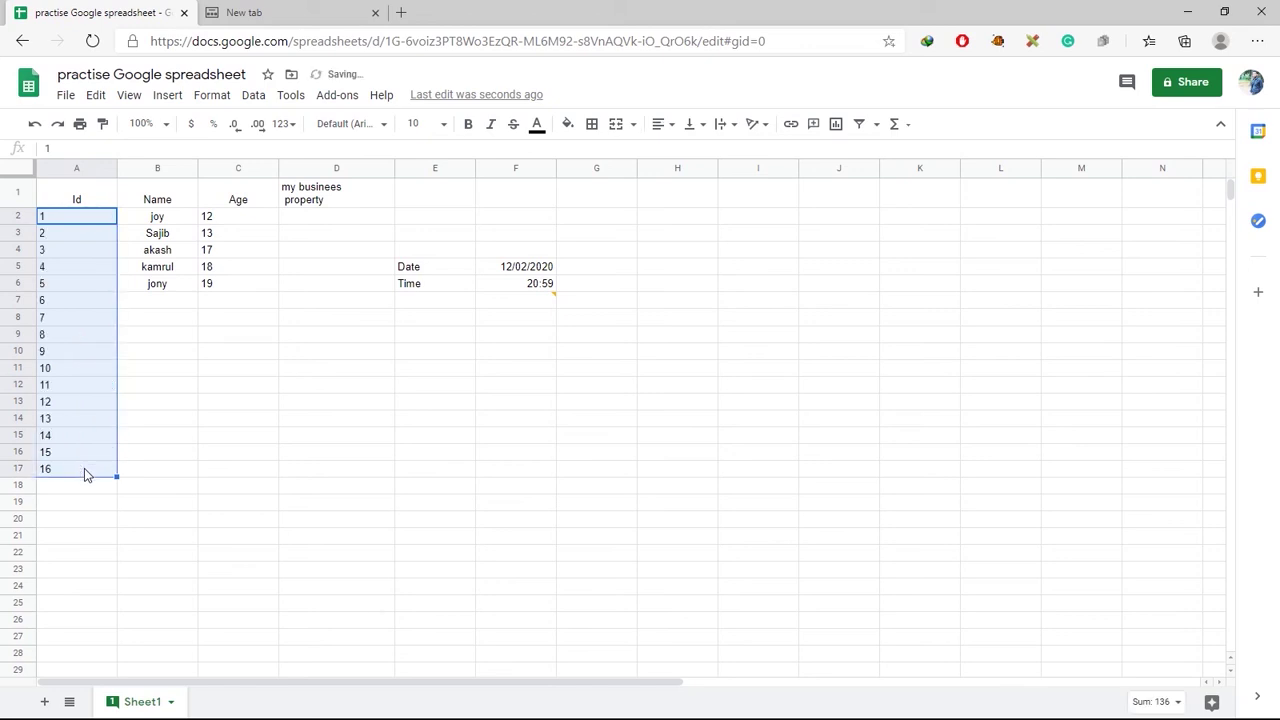
pyautogui.hotkey('ctrl', 'shift', 'r')
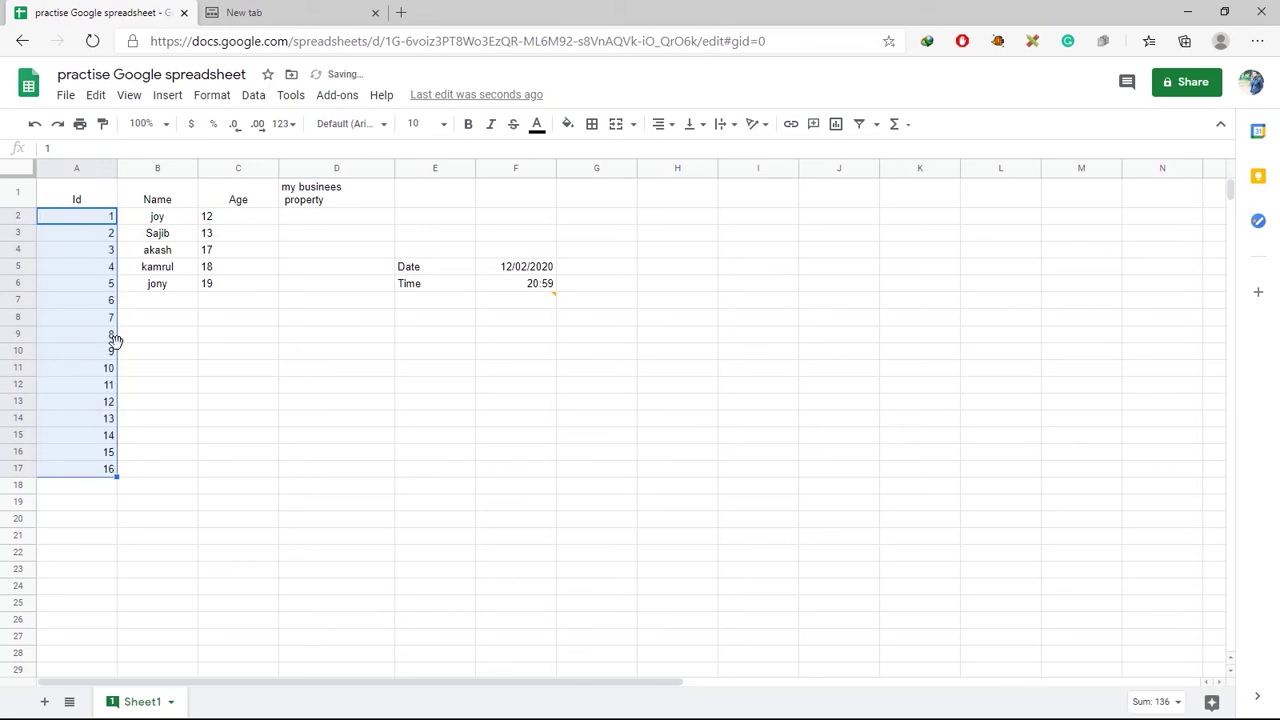
pyautogui.click(172, 302)
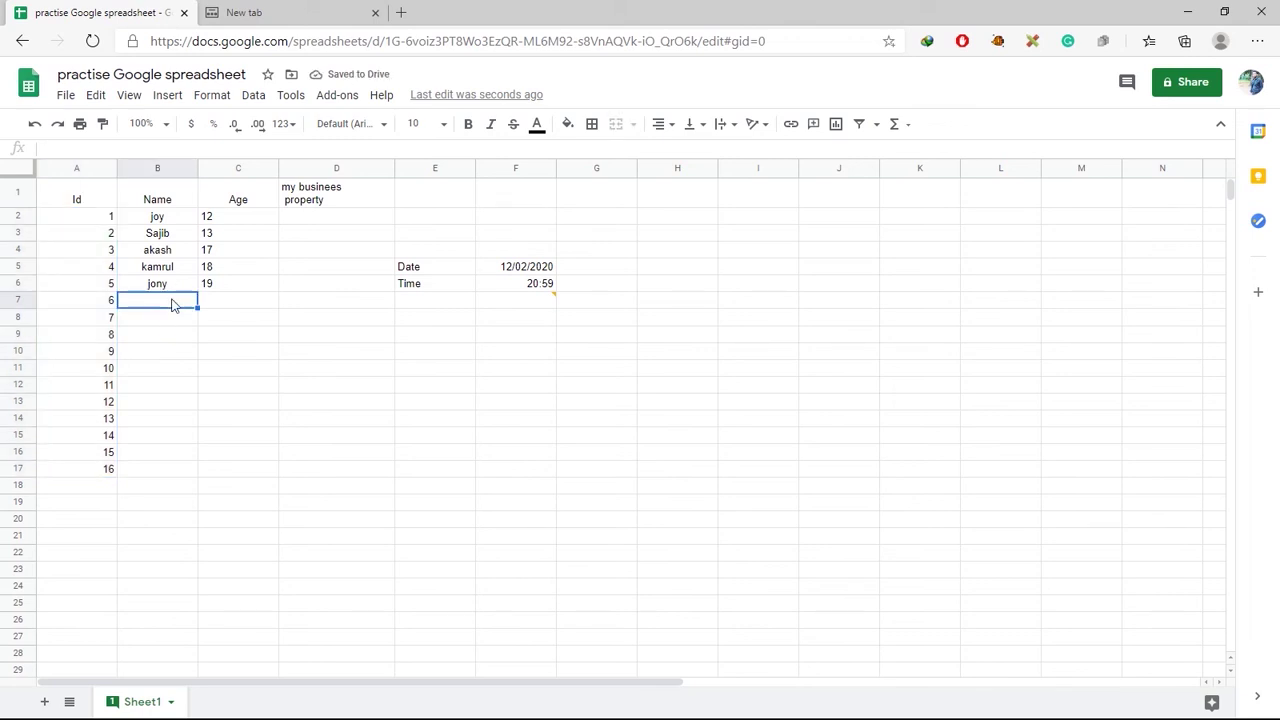